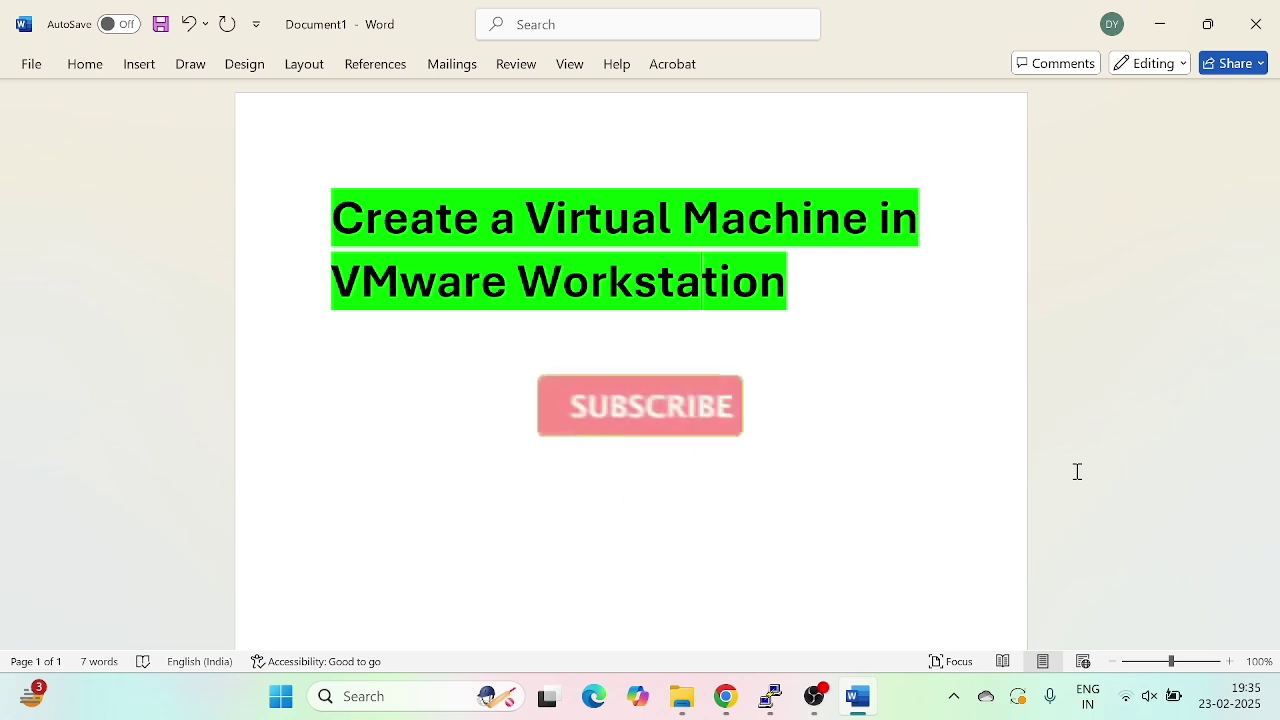
Go to the desktop, refresh it and launch VMware Workstation.
key(super+d)
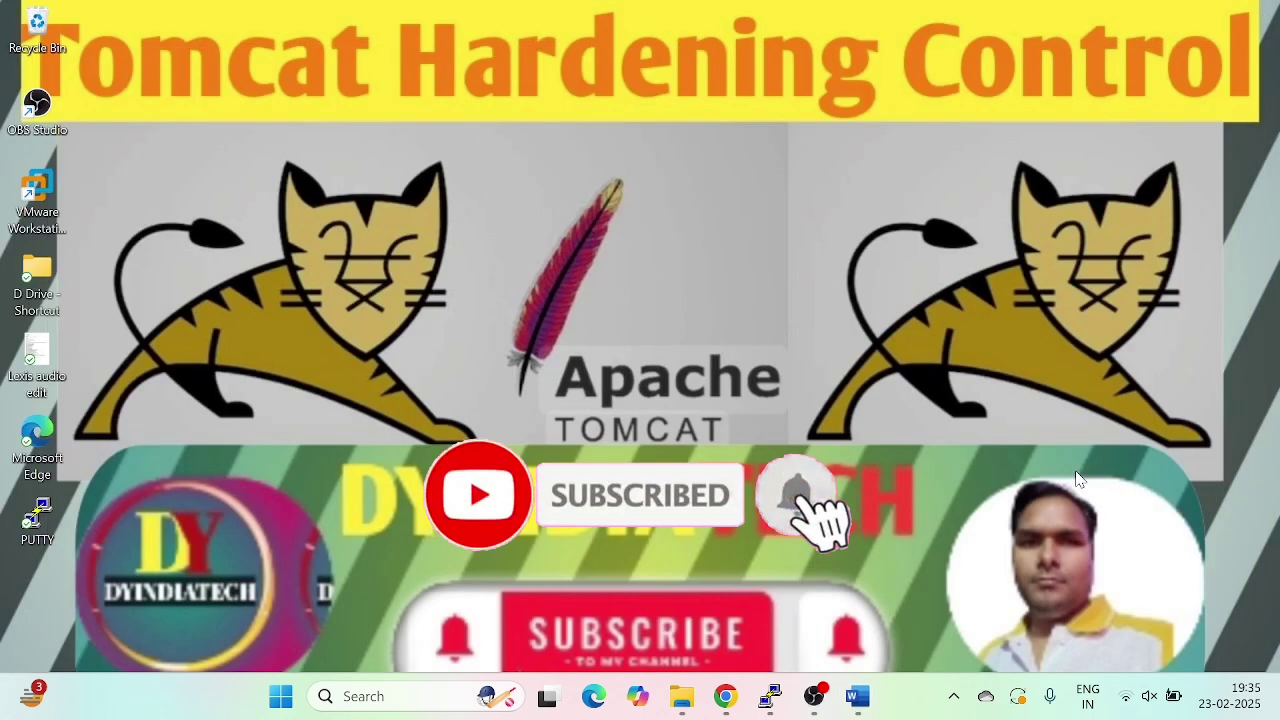
right_click(502, 215)
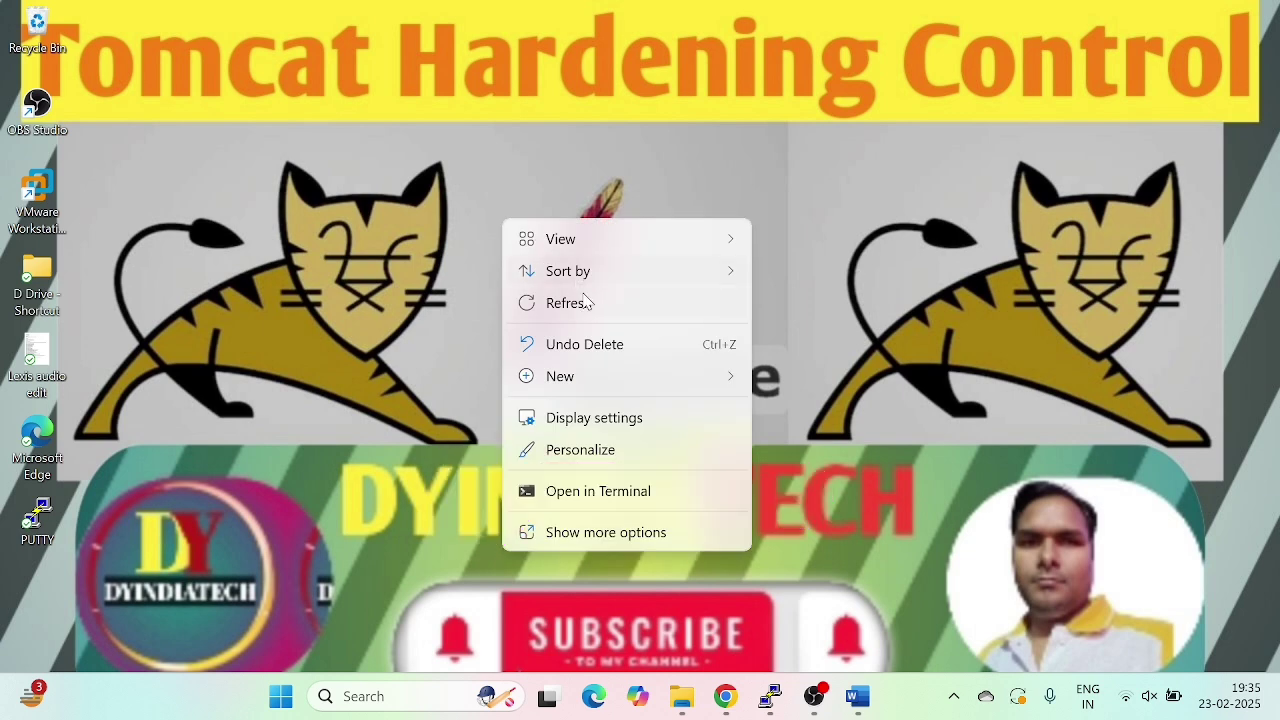
click(588, 301)
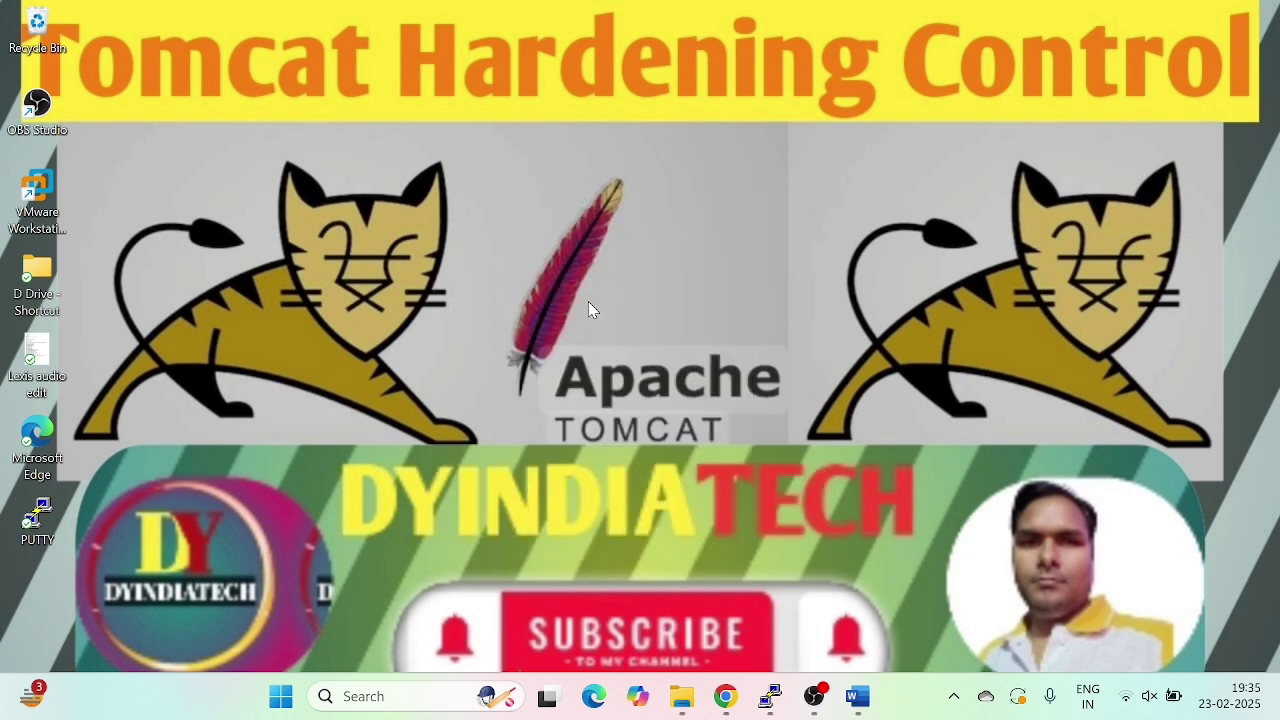
click(45, 215)
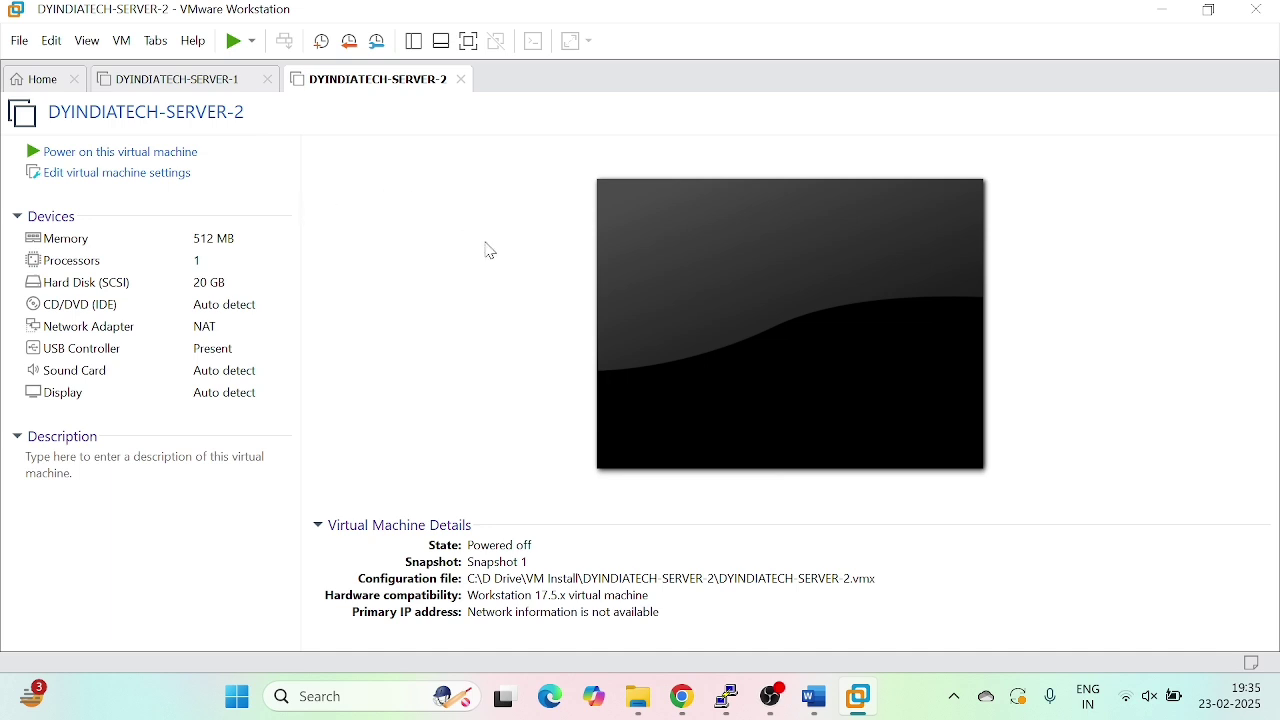
Start a new virtual machine from the Home page with the Custom (advanced) configuration and Workstation 17.5.x hardware compatibility.
click(37, 84)
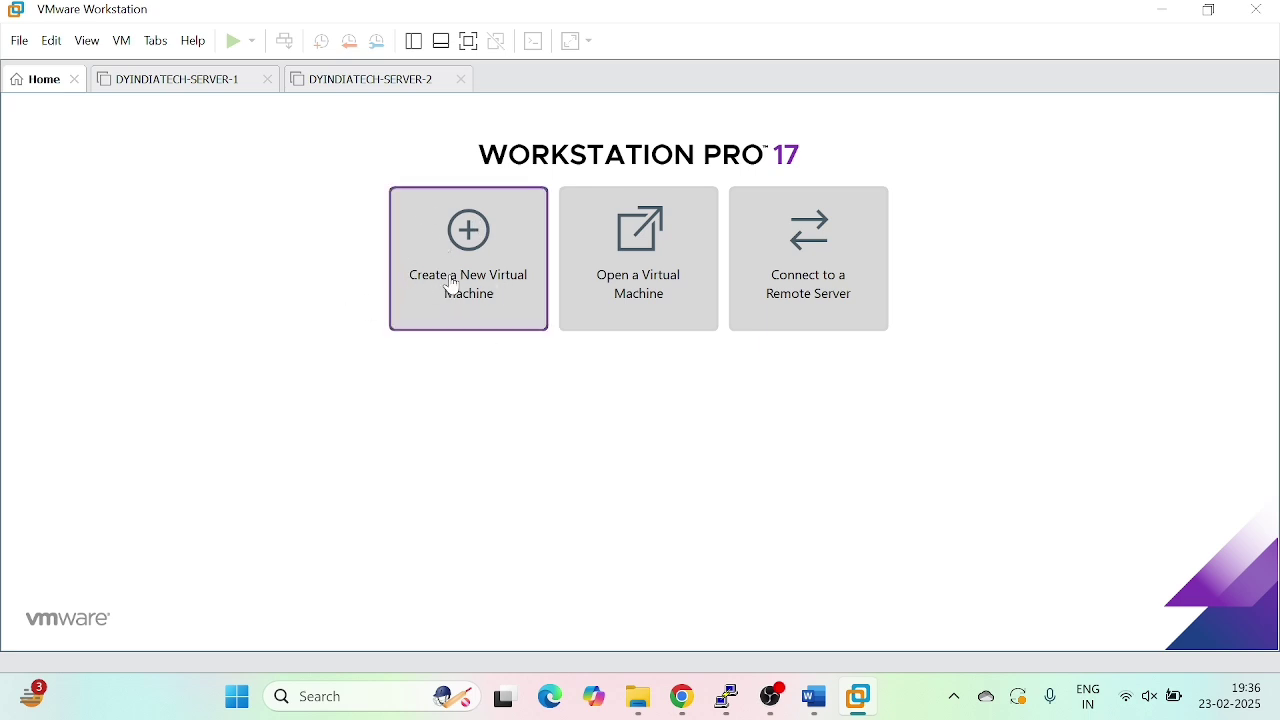
click(19, 41)
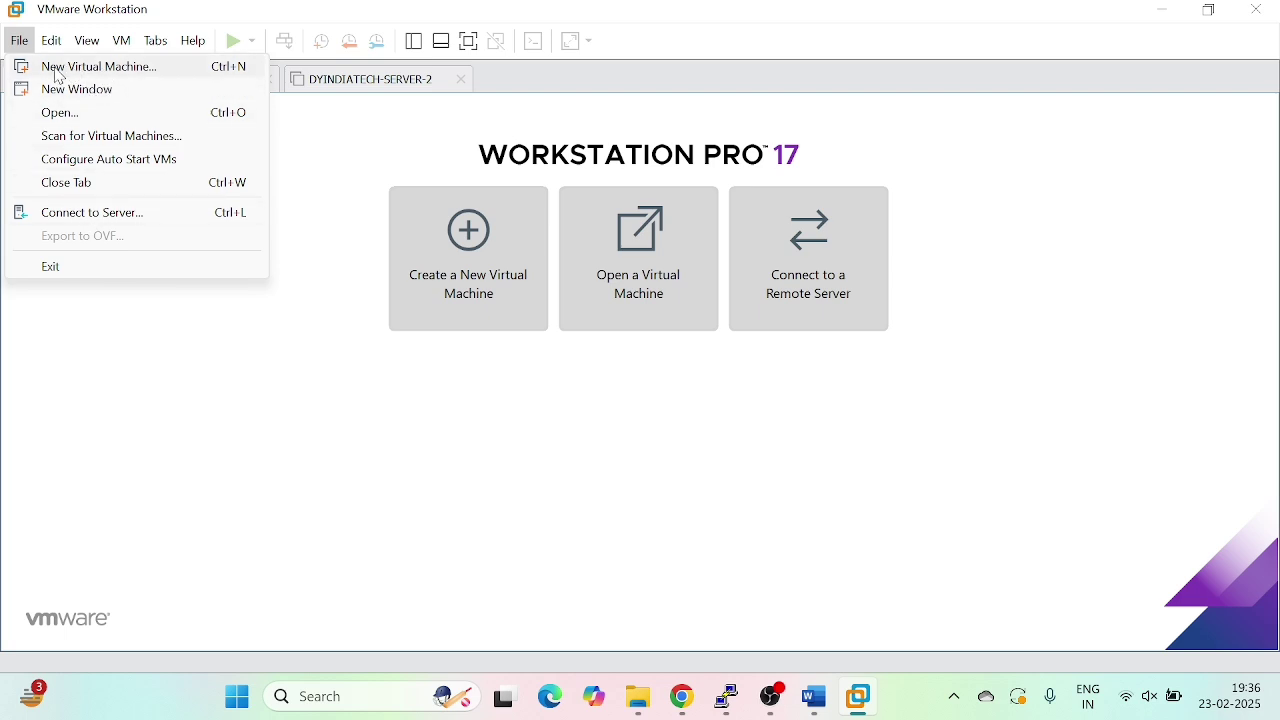
click(124, 74)
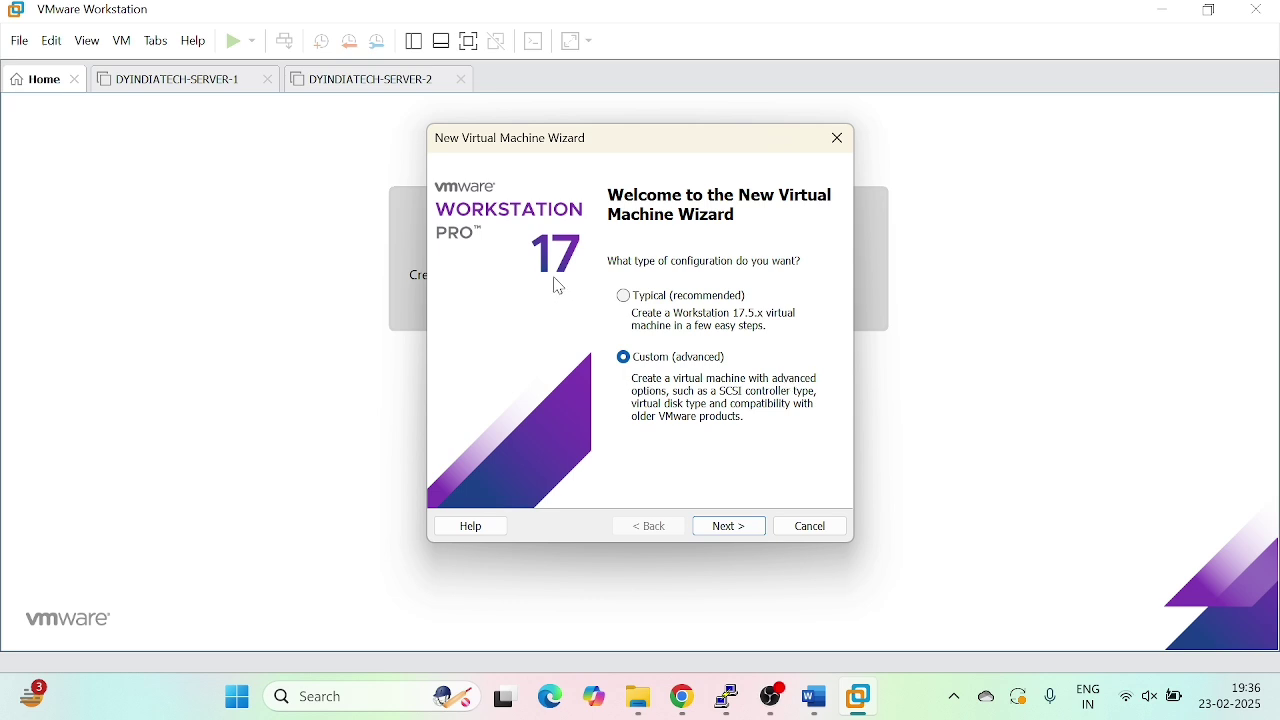
click(731, 529)
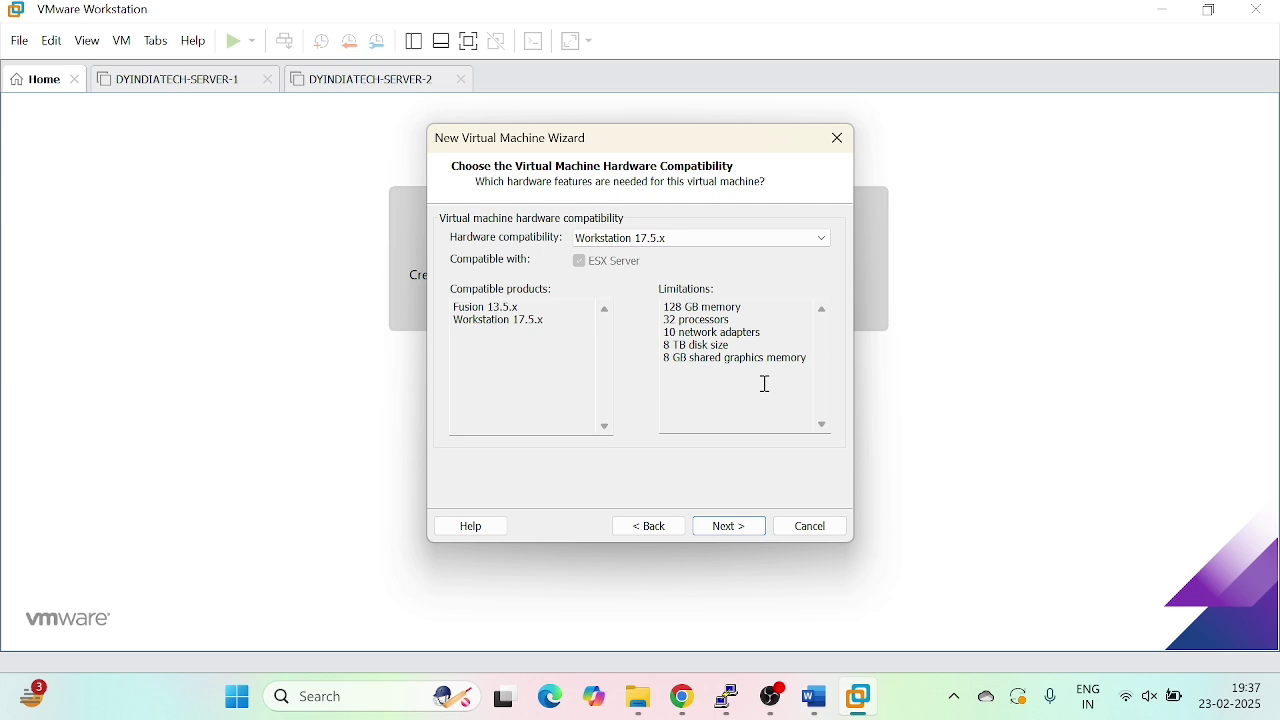
click(733, 528)
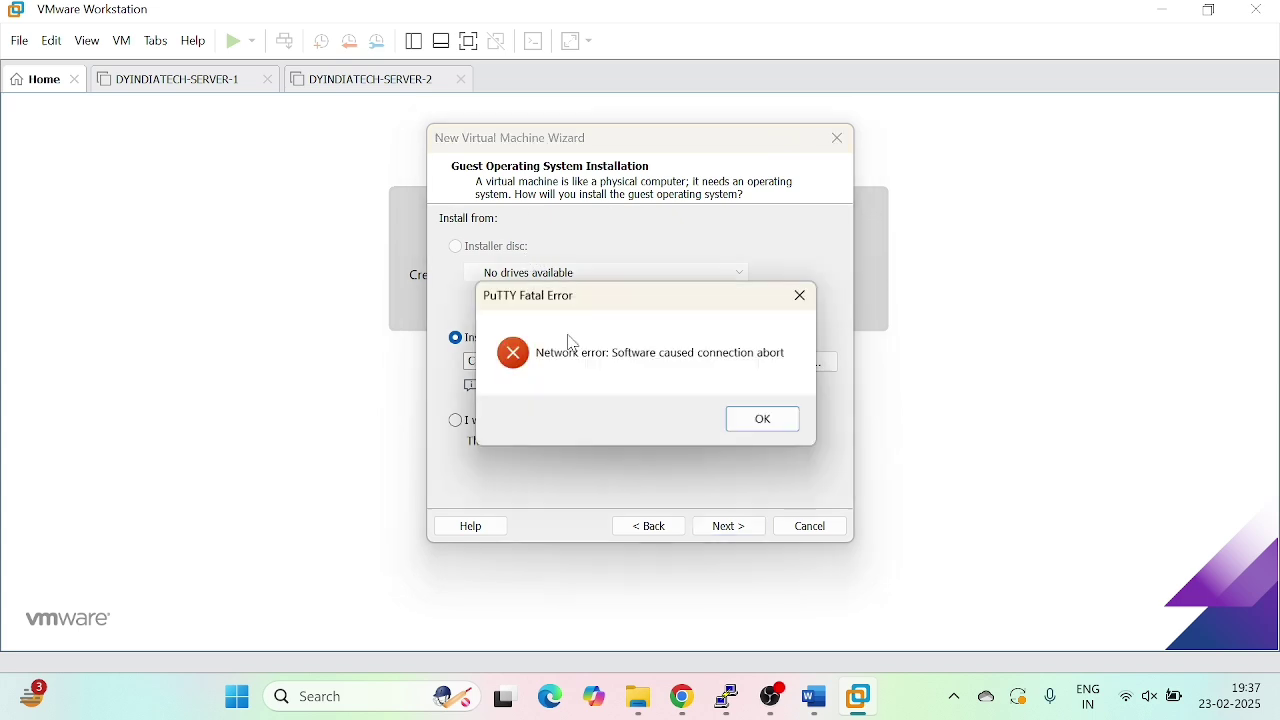
Open the installer ISO image browser, dismissing the PuTTY network errors and closing both inactive PuTTY sessions.
click(789, 419)
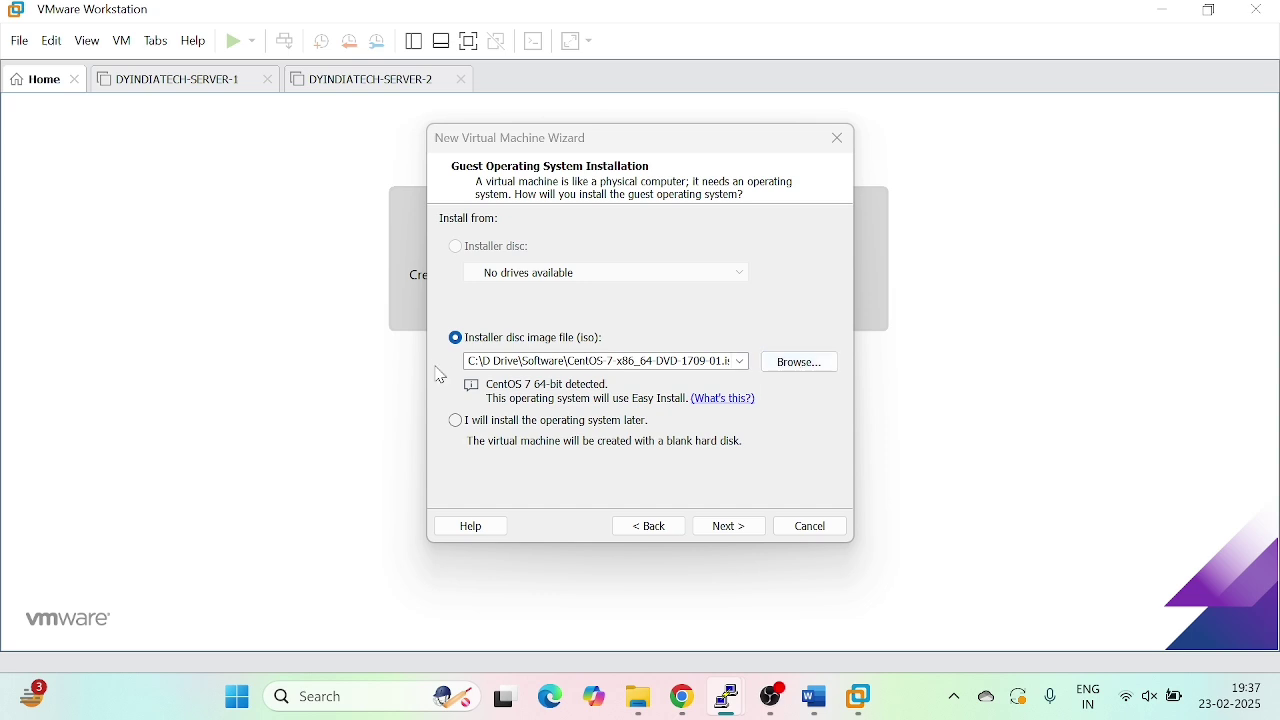
click(791, 368)
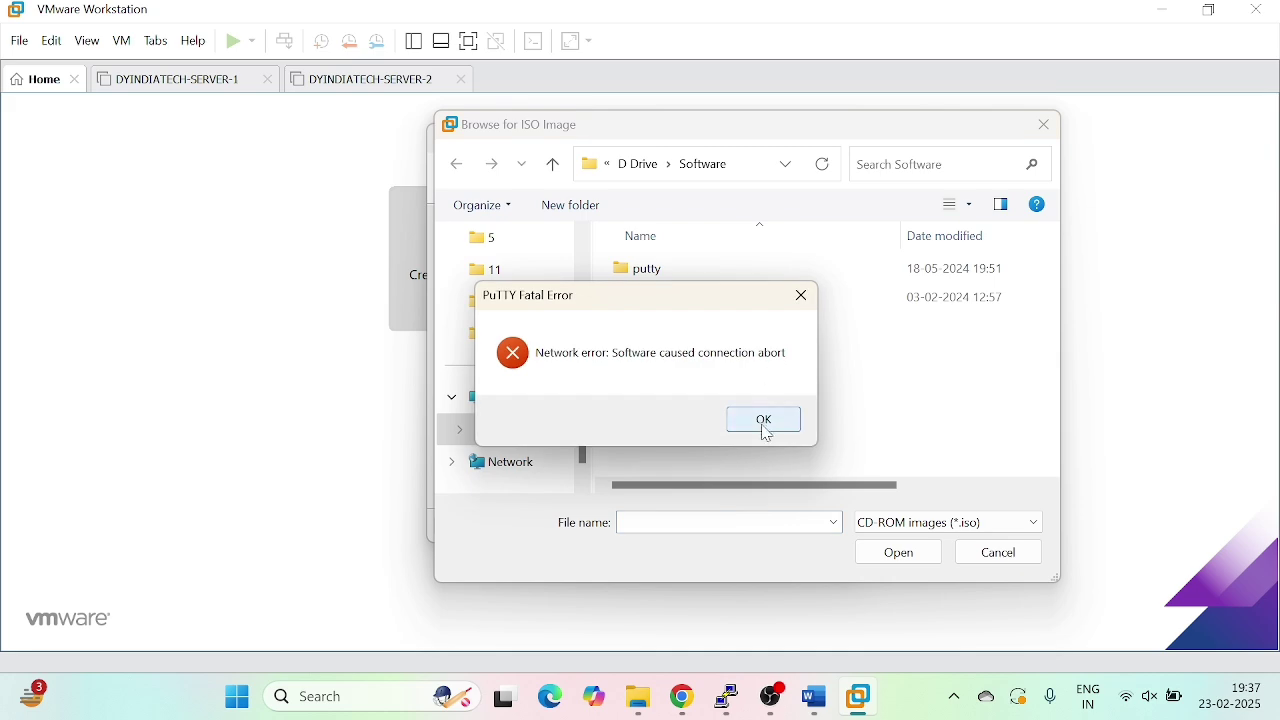
click(766, 428)
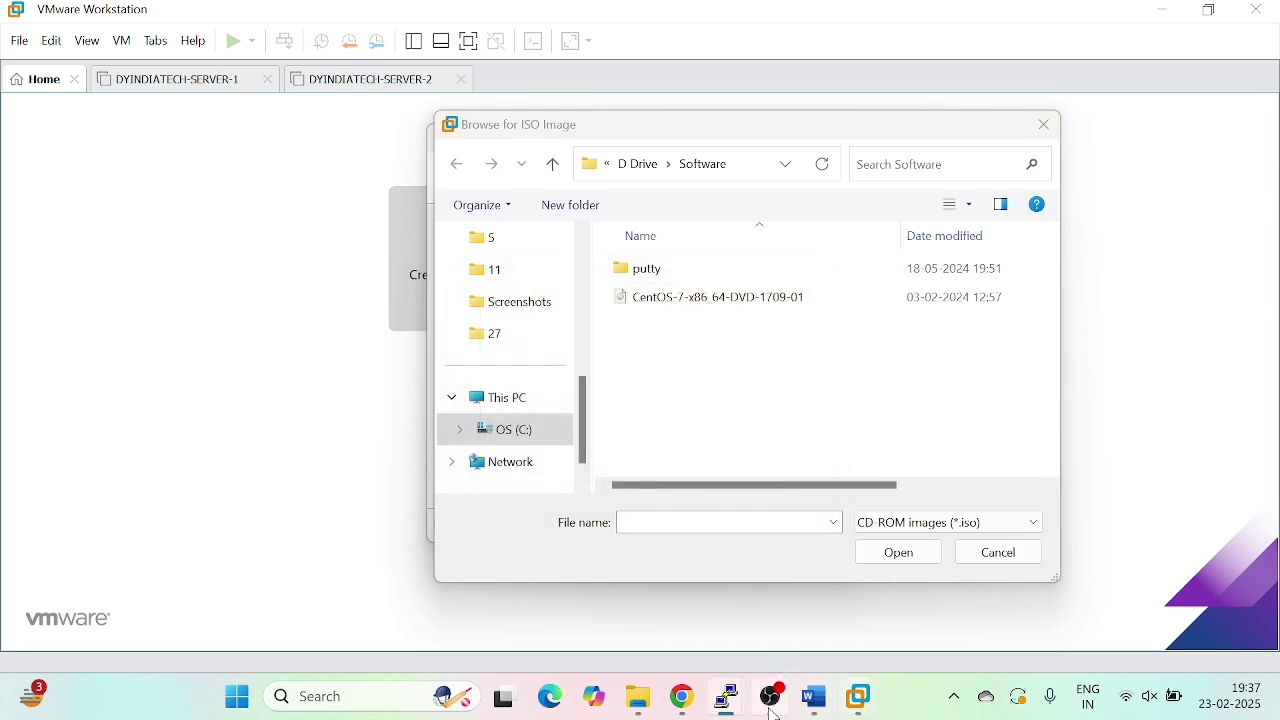
mouse_move(725, 708)
click(766, 612)
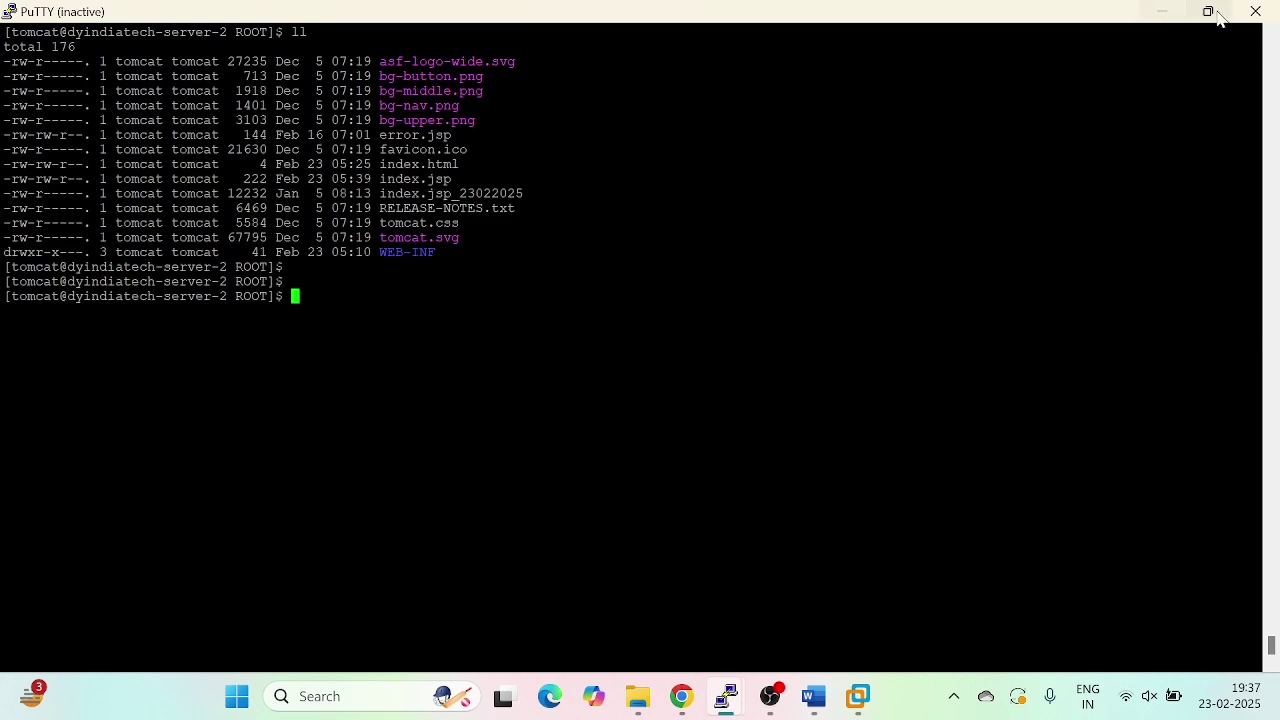
click(1255, 14)
mouse_move(725, 705)
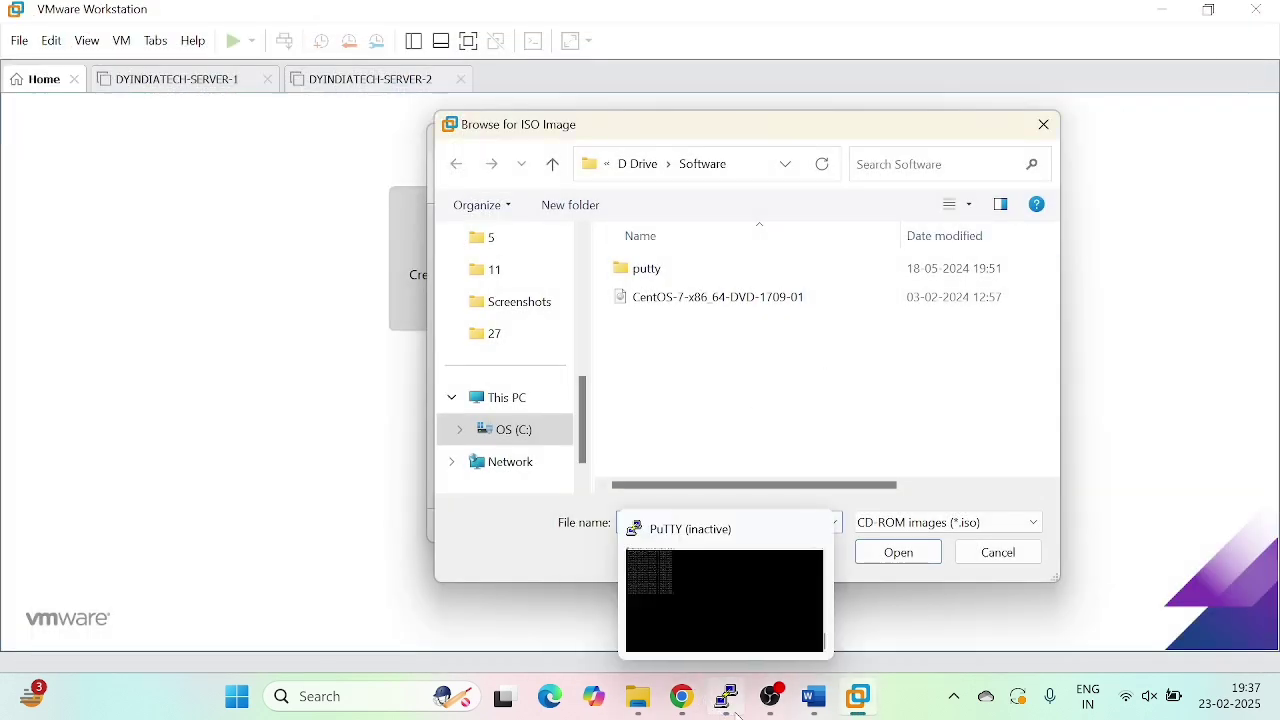
click(727, 655)
click(1255, 11)
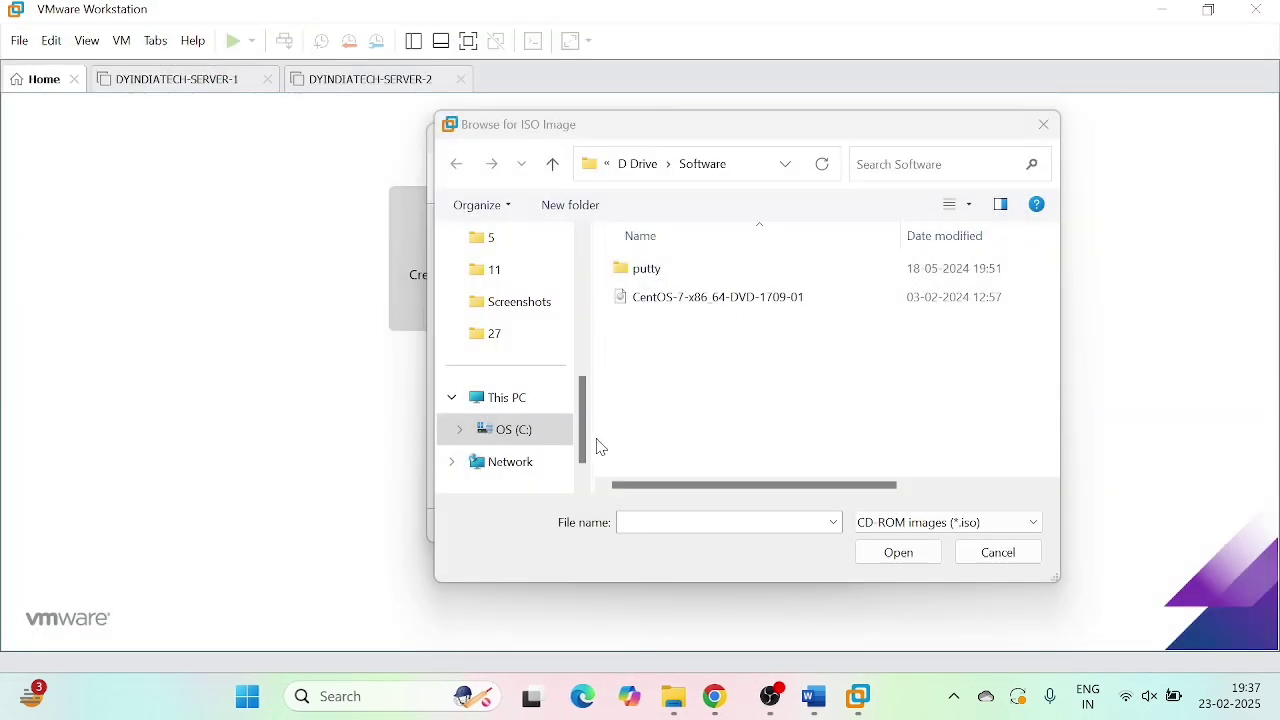
Choose CentOS-7-x86_64-DVD-1709-01 from D Drive\Software as the installer disc image and proceed to the Easy Install information.
click(676, 298)
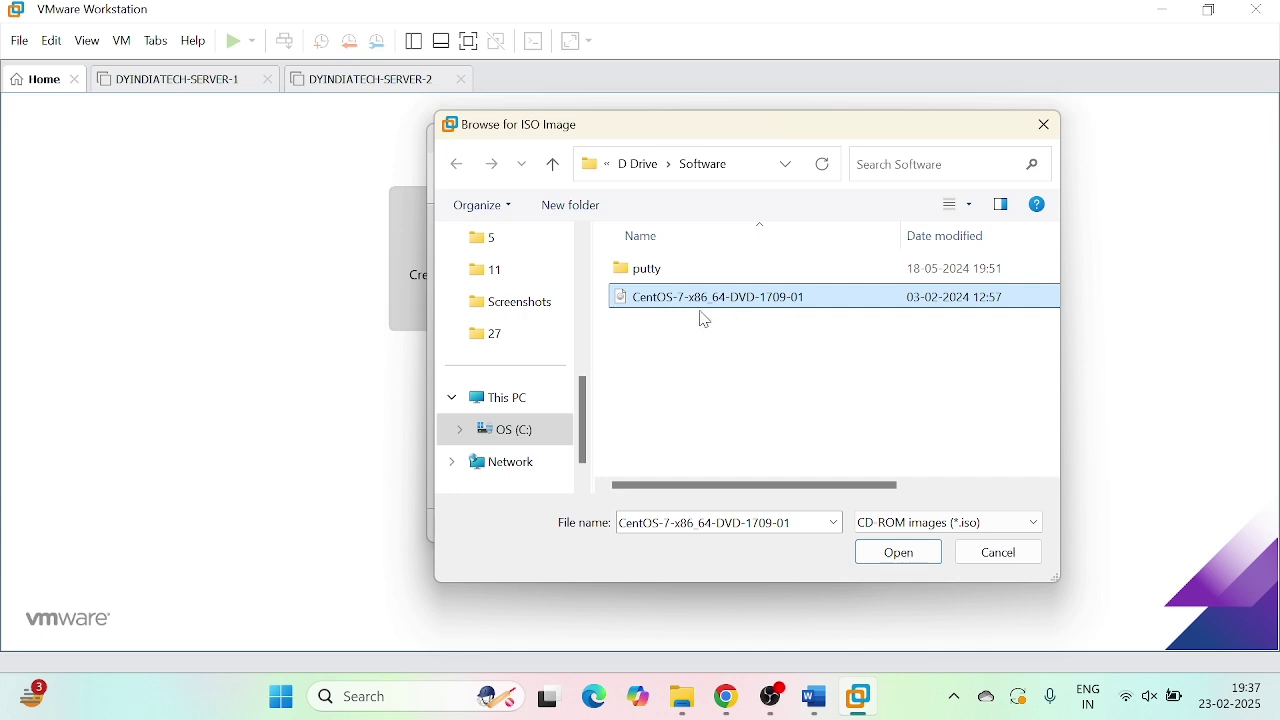
click(899, 553)
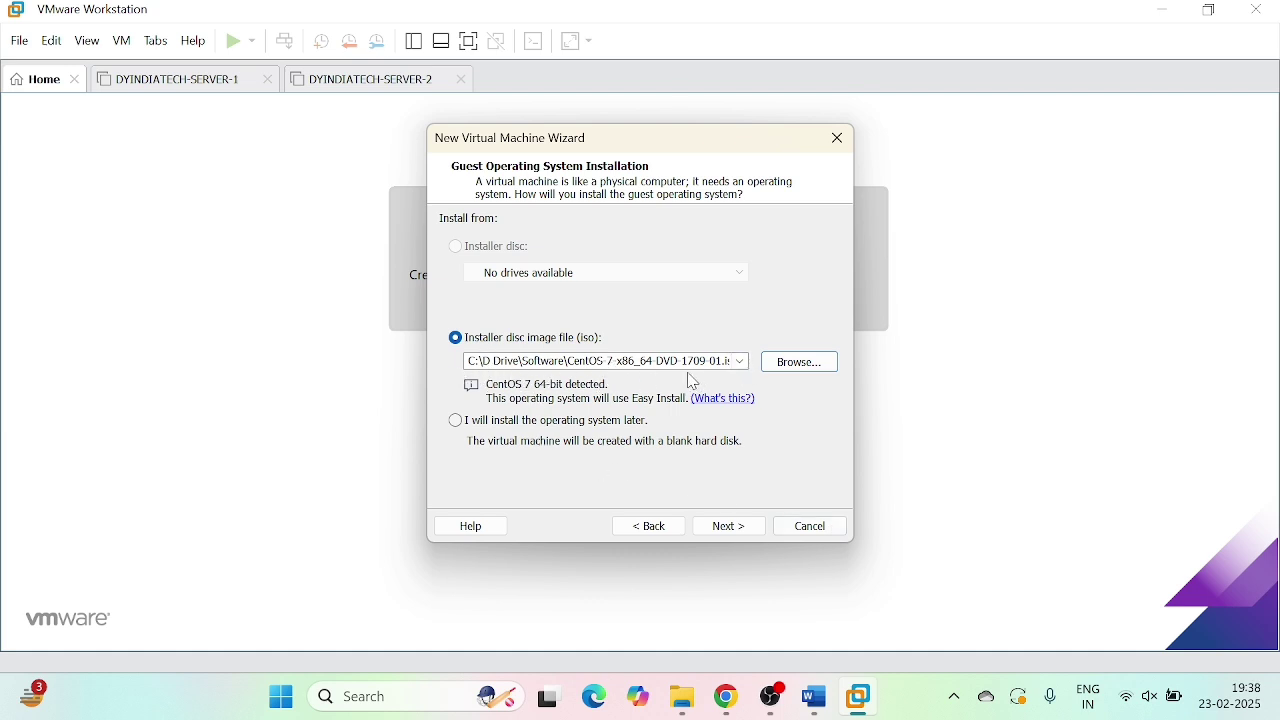
click(727, 532)
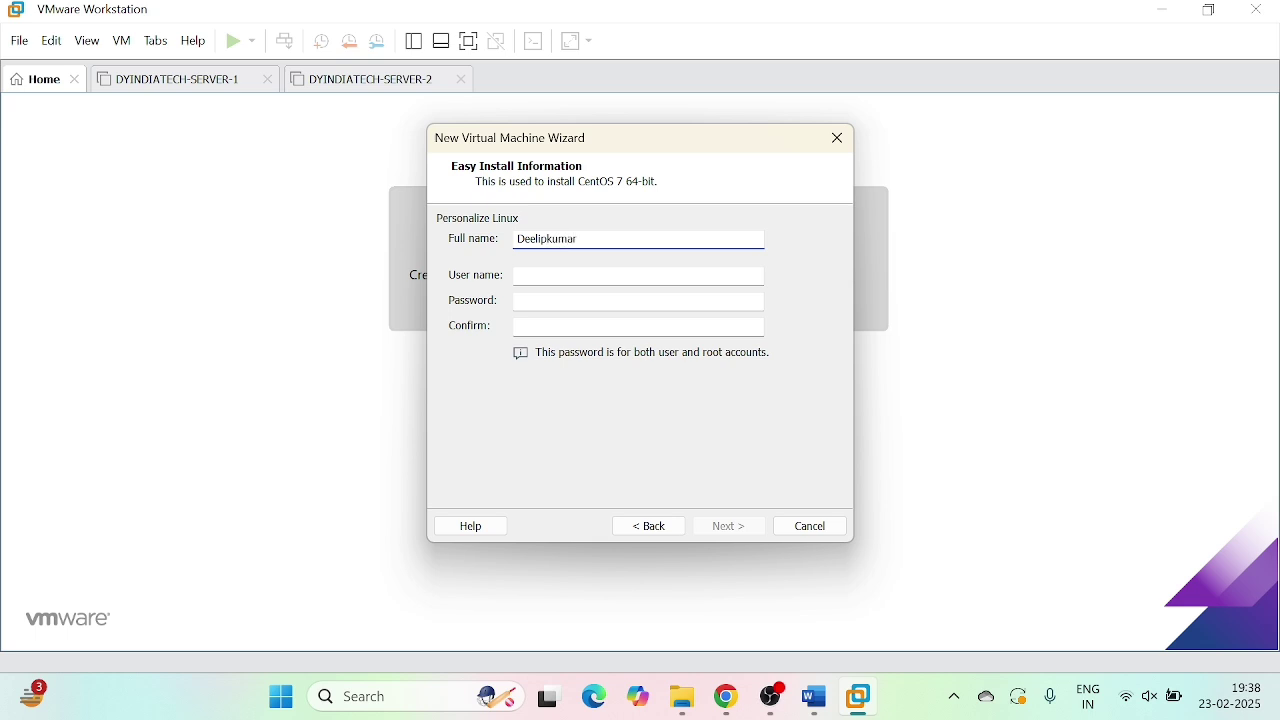
Fill in the Easy Install full name and user name, enter and confirm the account password, and continue.
click(540, 280)
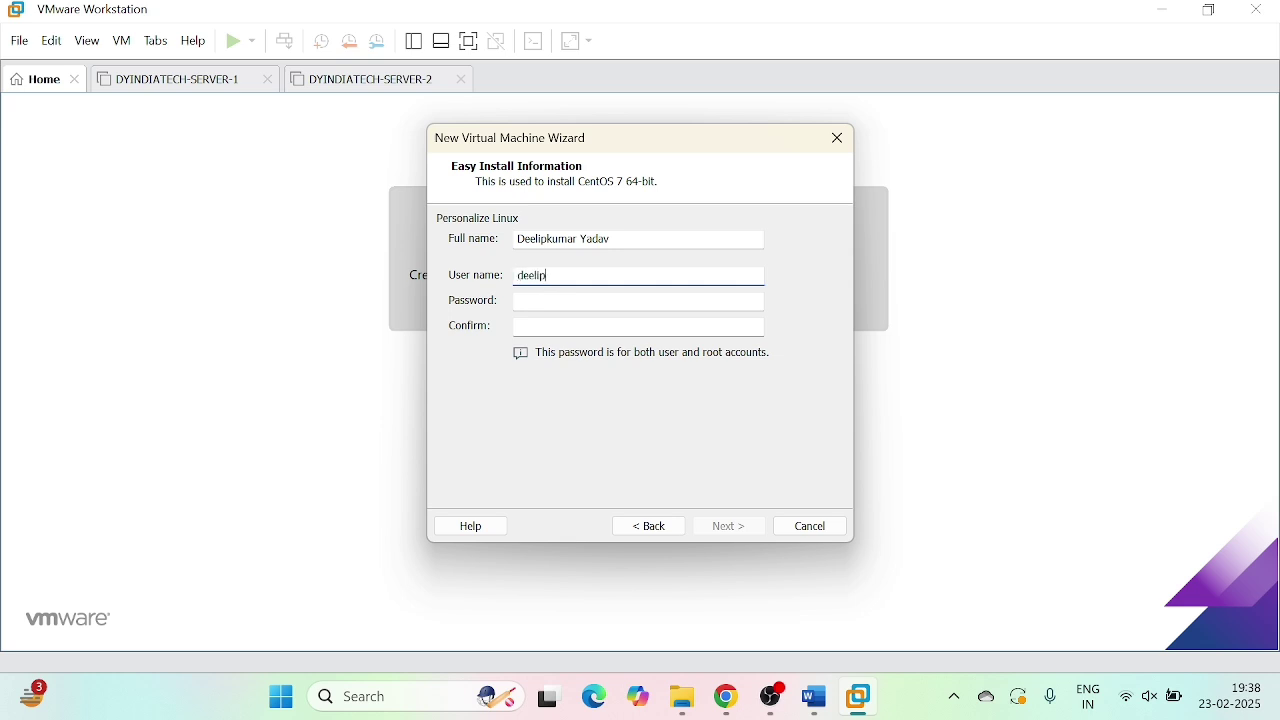
key(Tab)
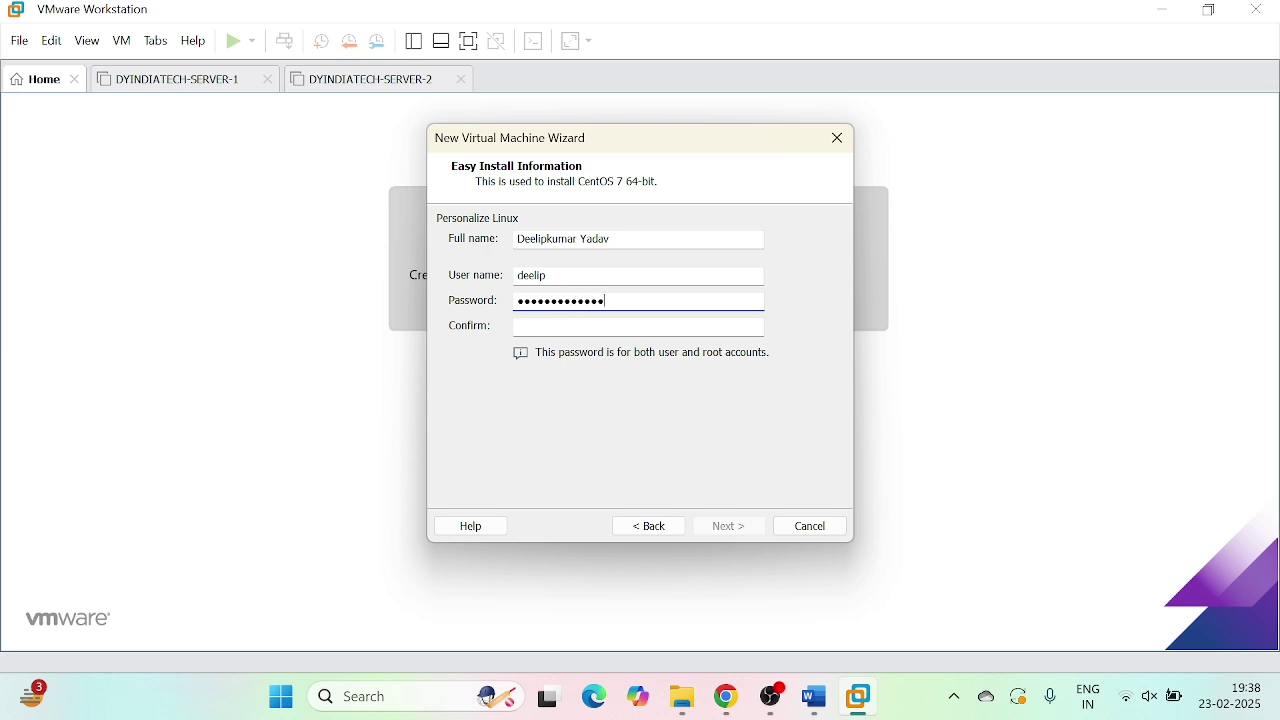
key(BackSpace)
key(BackSpace)
key(BackSpace)
key(BackSpace)
key(BackSpace)
key(BackSpace)
key(BackSpace)
key(BackSpace)
key(BackSpace)
key(BackSpace)
key(BackSpace)
key(Tab)
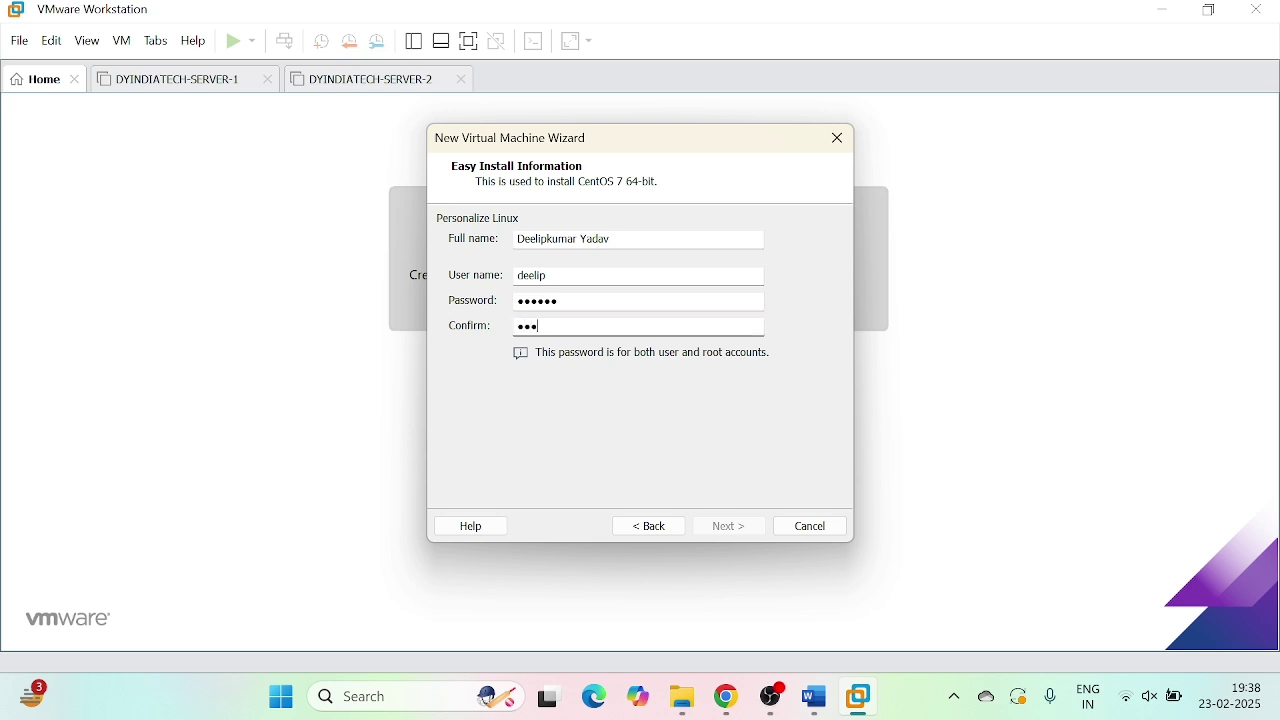
text(••••••)
double_click(537, 304)
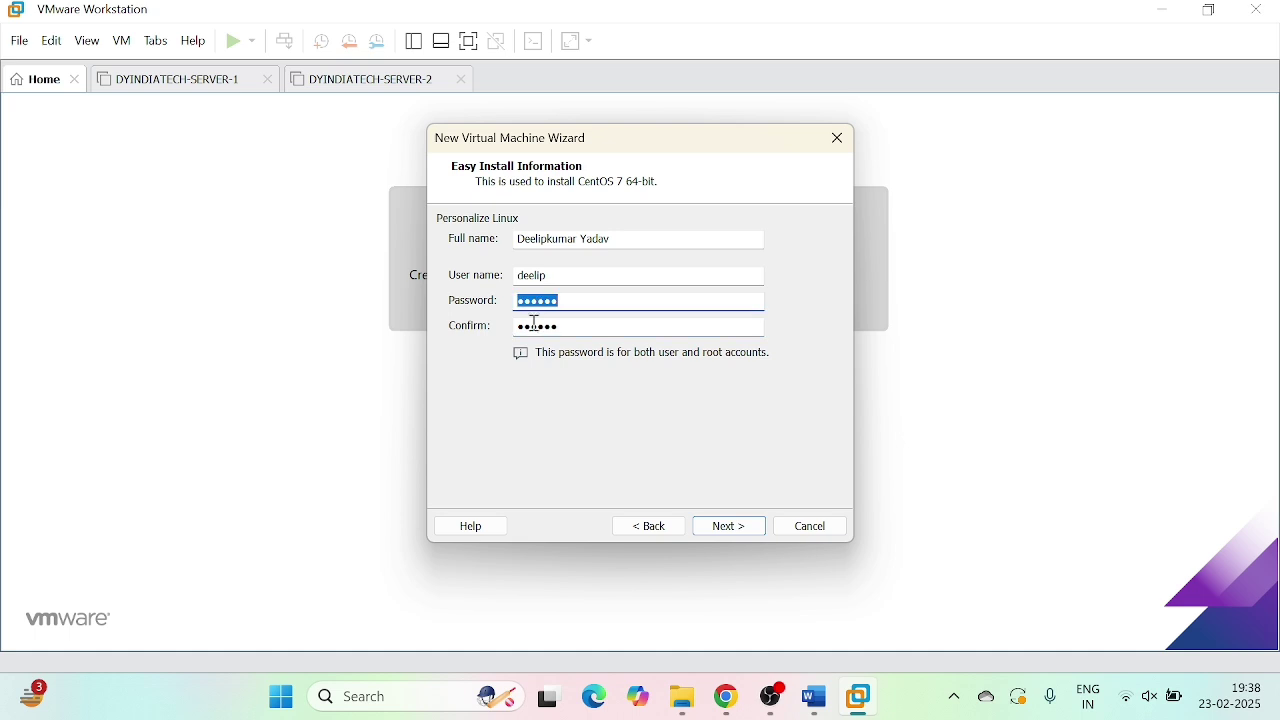
double_click(535, 325)
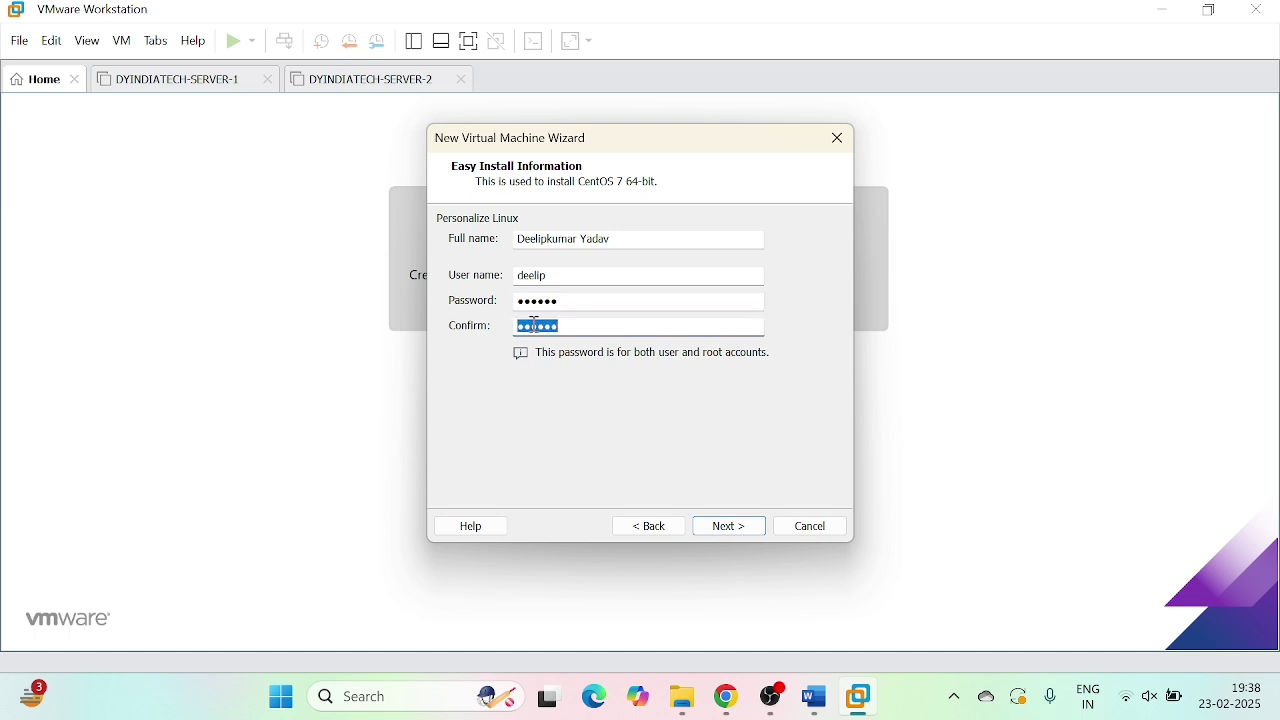
click(720, 529)
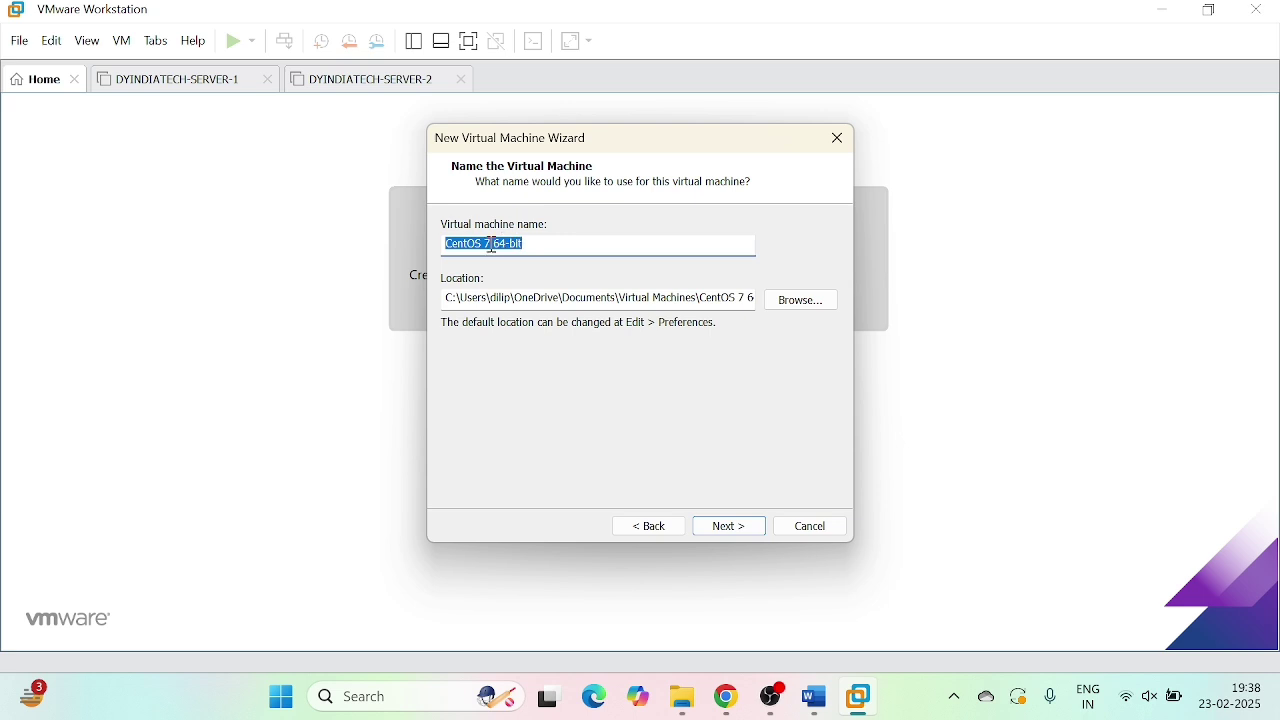
Name the virtual machine DYINDIATECH-SERVER-3, replacing the default CentOS name.
click(546, 252)
drag(553, 248, 408, 238)
text(DY)
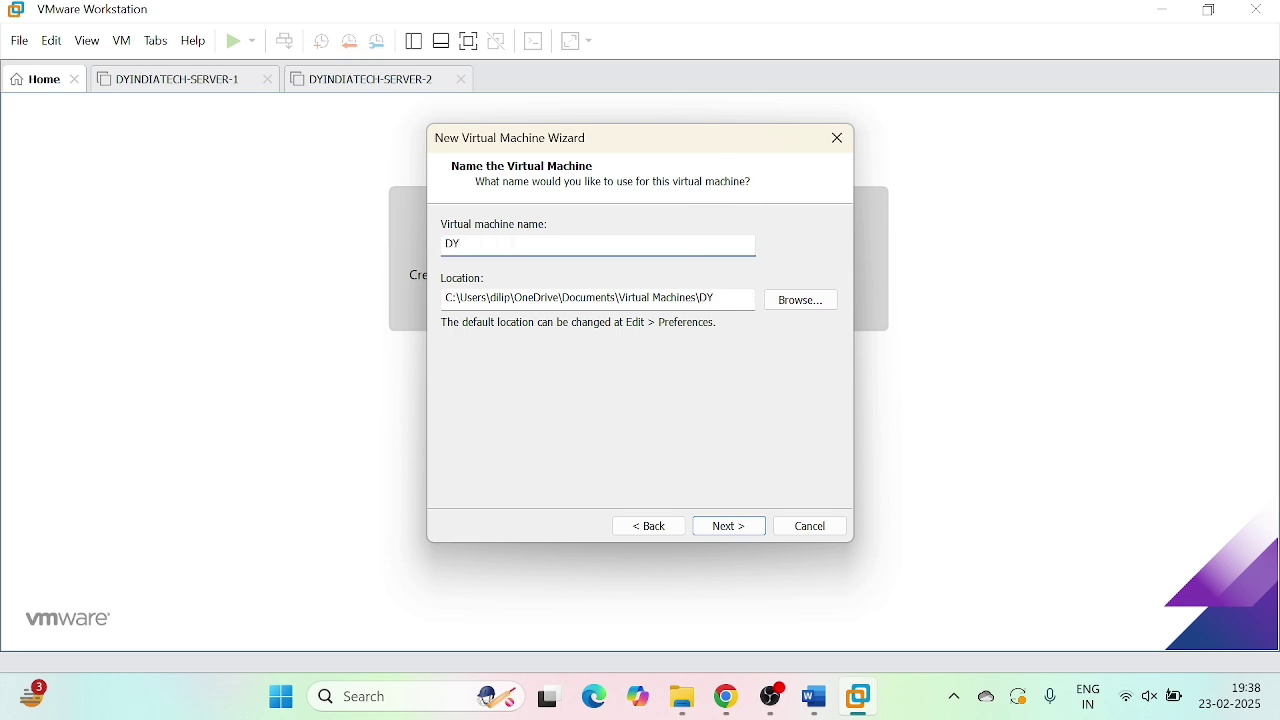
text(INDIATECH-SERVER-3)
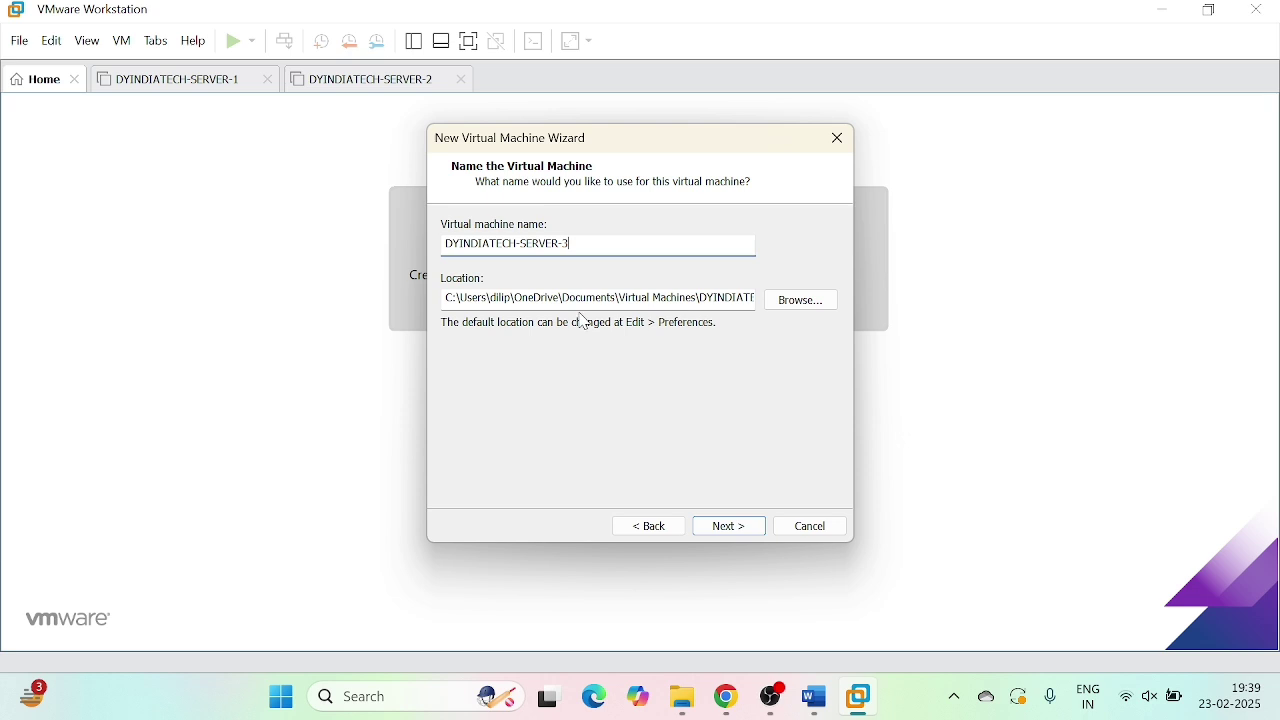
Set the virtual machine location to the existing folder C:\D Drive\VM Install\DYINDIATECH-SERVER-3.
click(803, 305)
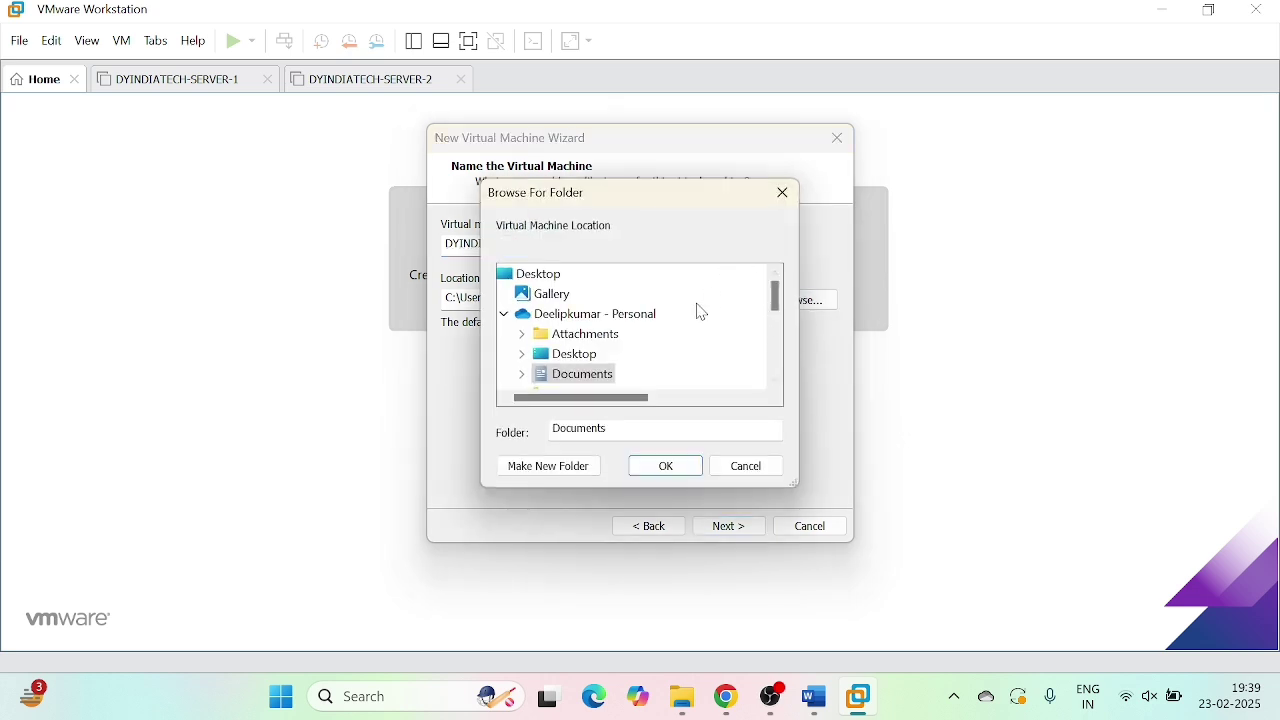
scroll(663, 354, down, 2)
scroll(656, 340, up, 1)
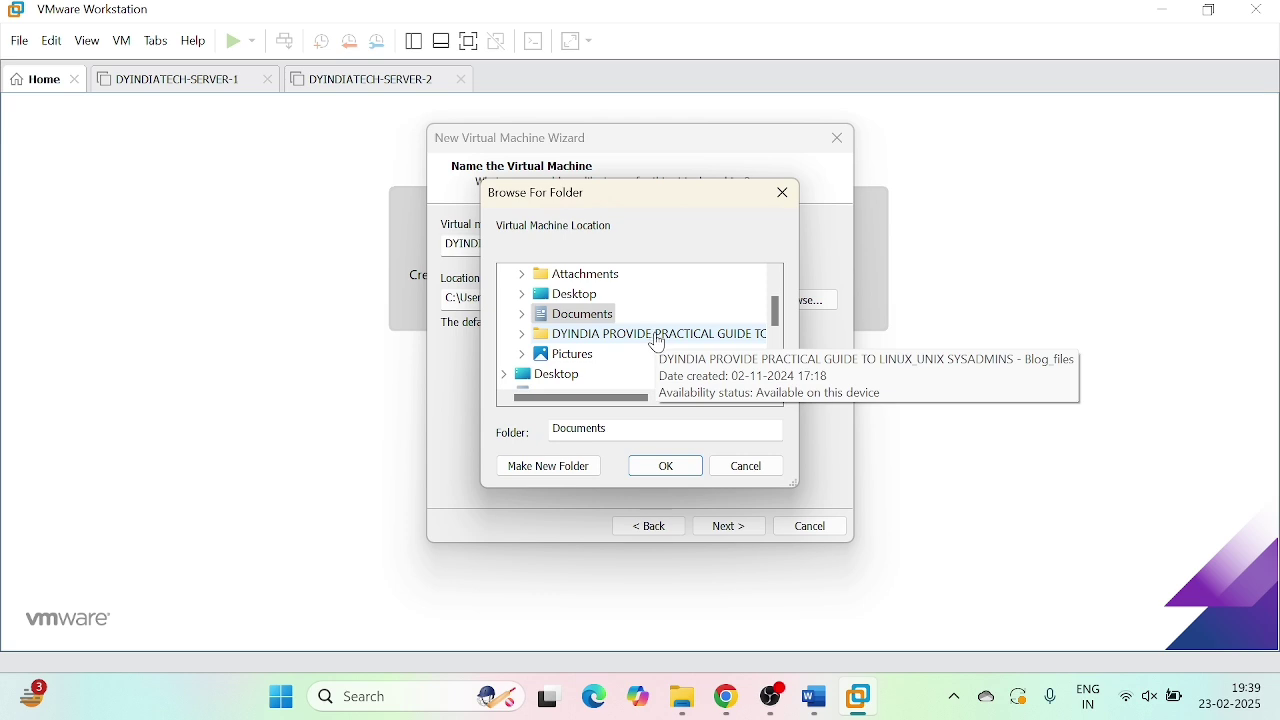
scroll(652, 345, down, 2)
scroll(649, 347, down, 1)
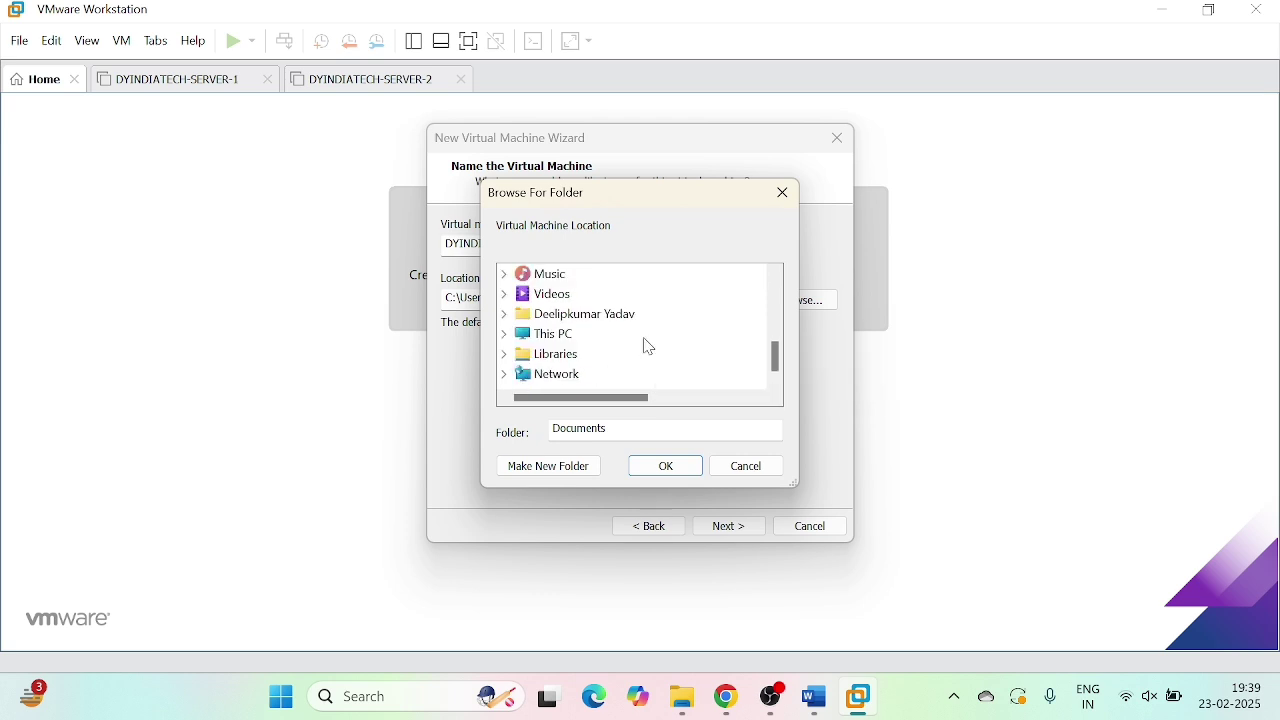
double_click(560, 334)
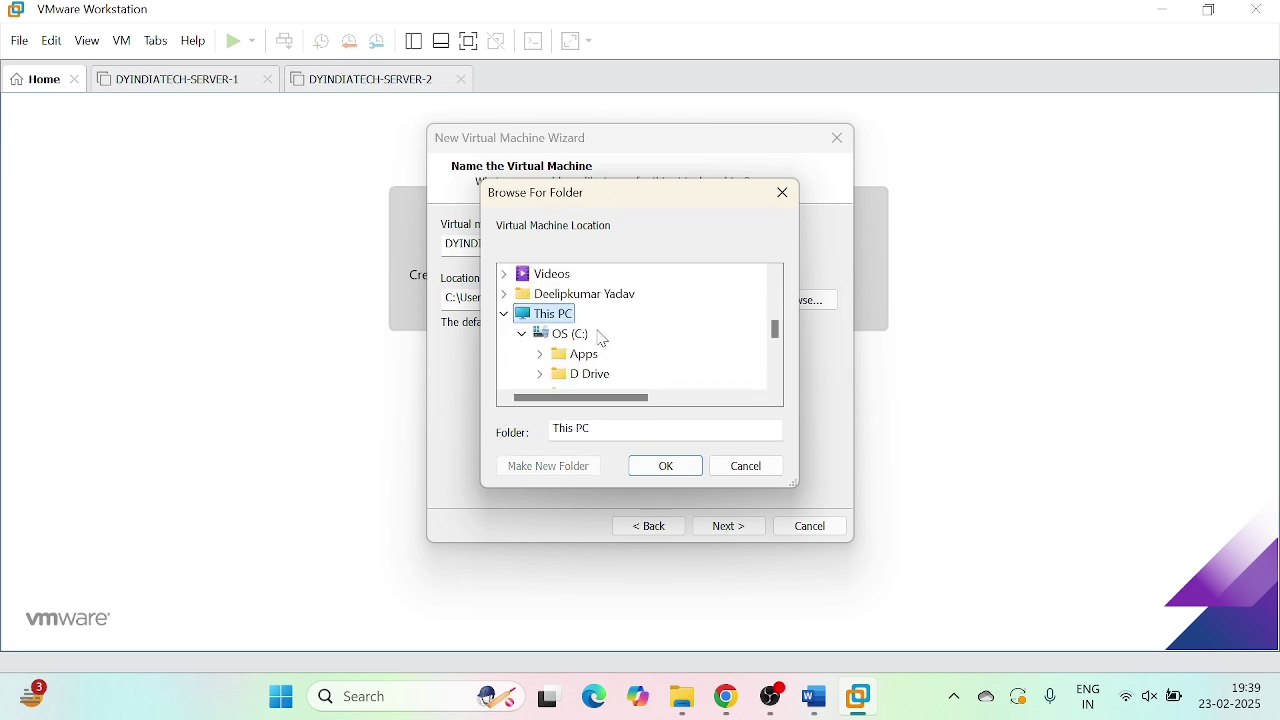
scroll(618, 363, down, 1)
double_click(580, 314)
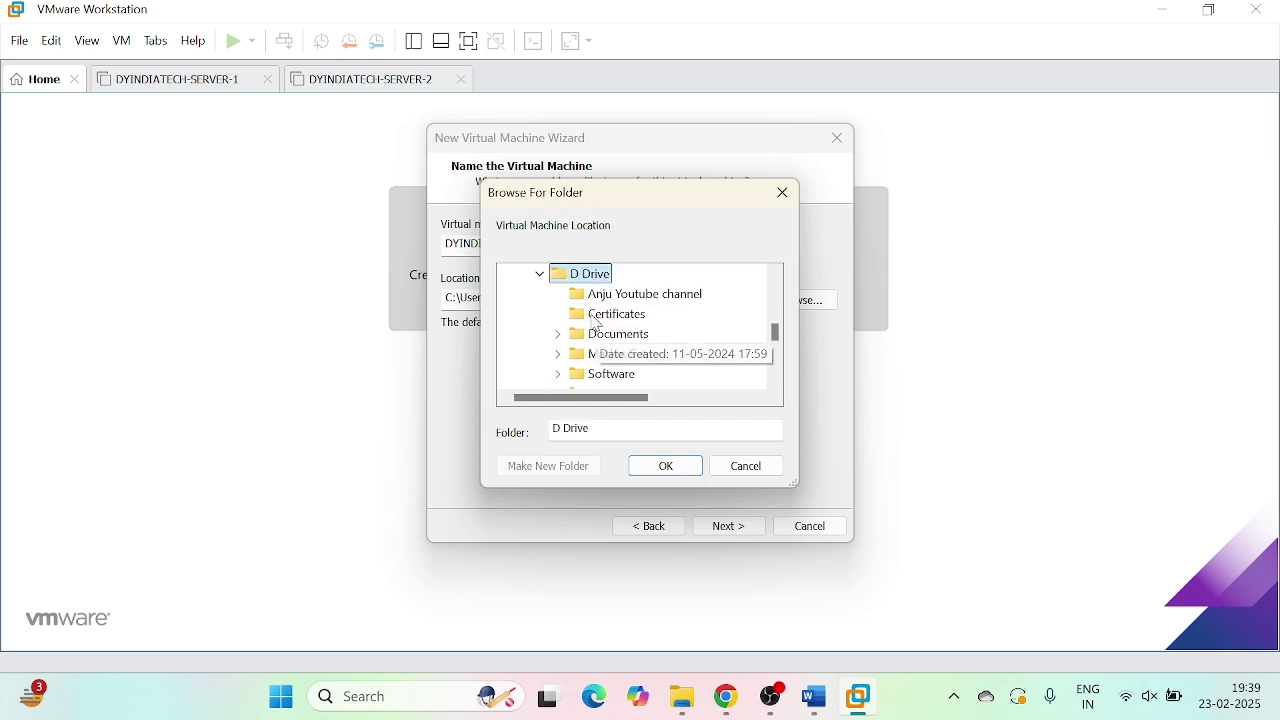
scroll(663, 336, down, 1)
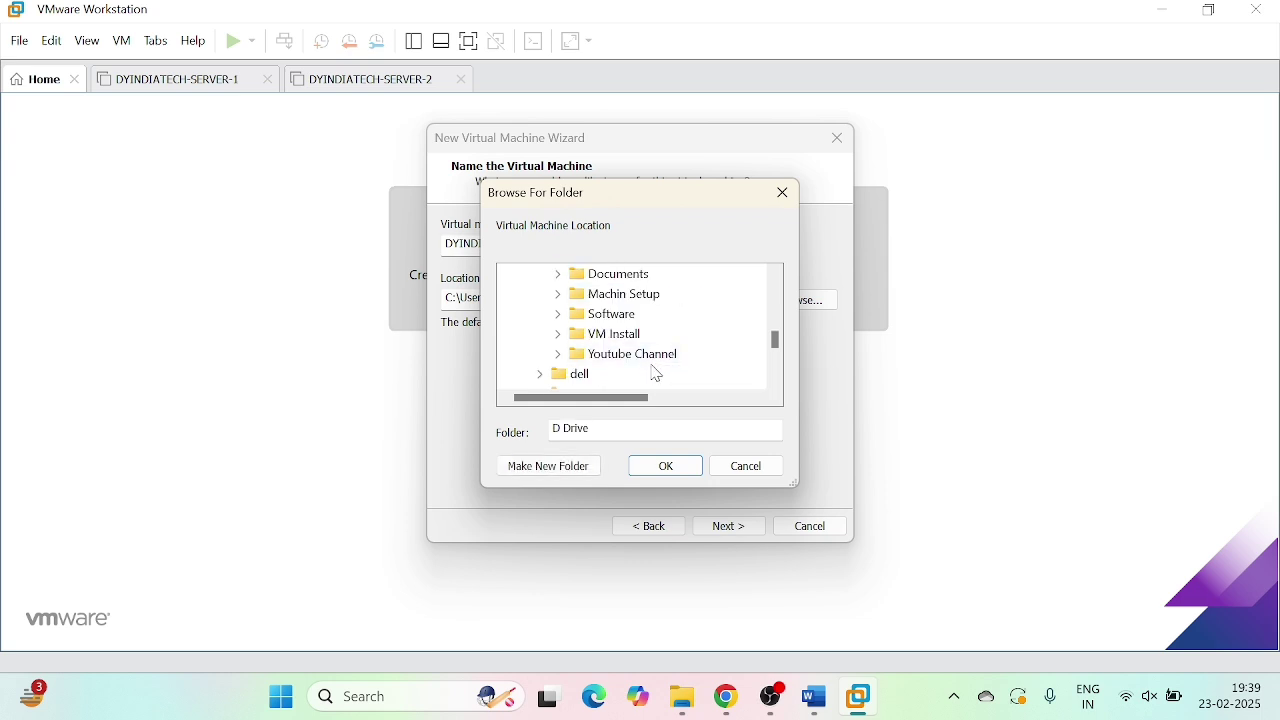
double_click(620, 334)
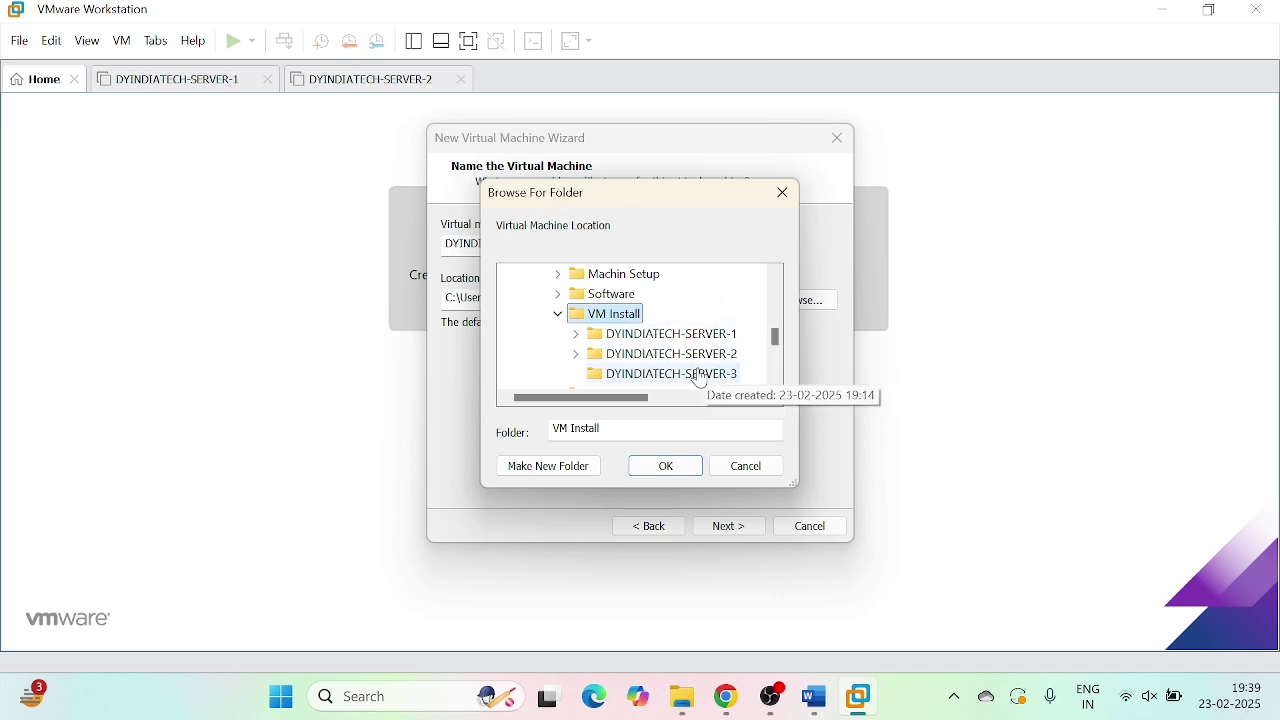
click(643, 386)
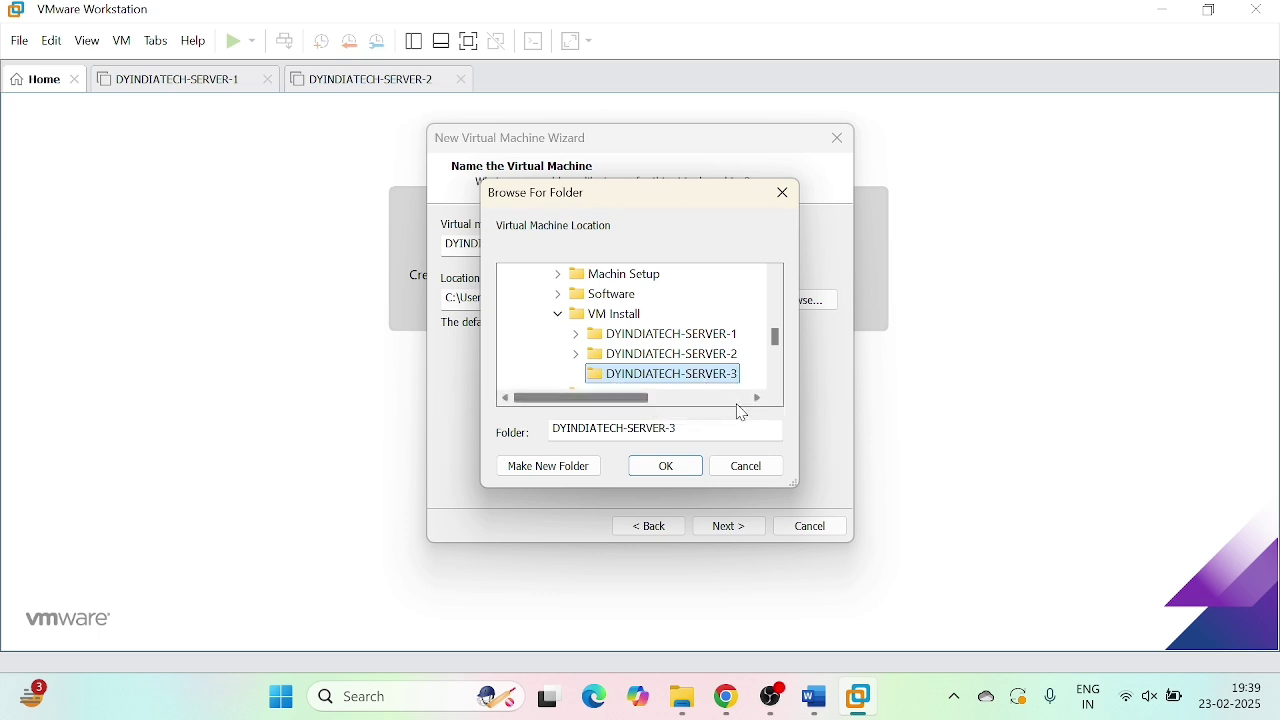
click(666, 466)
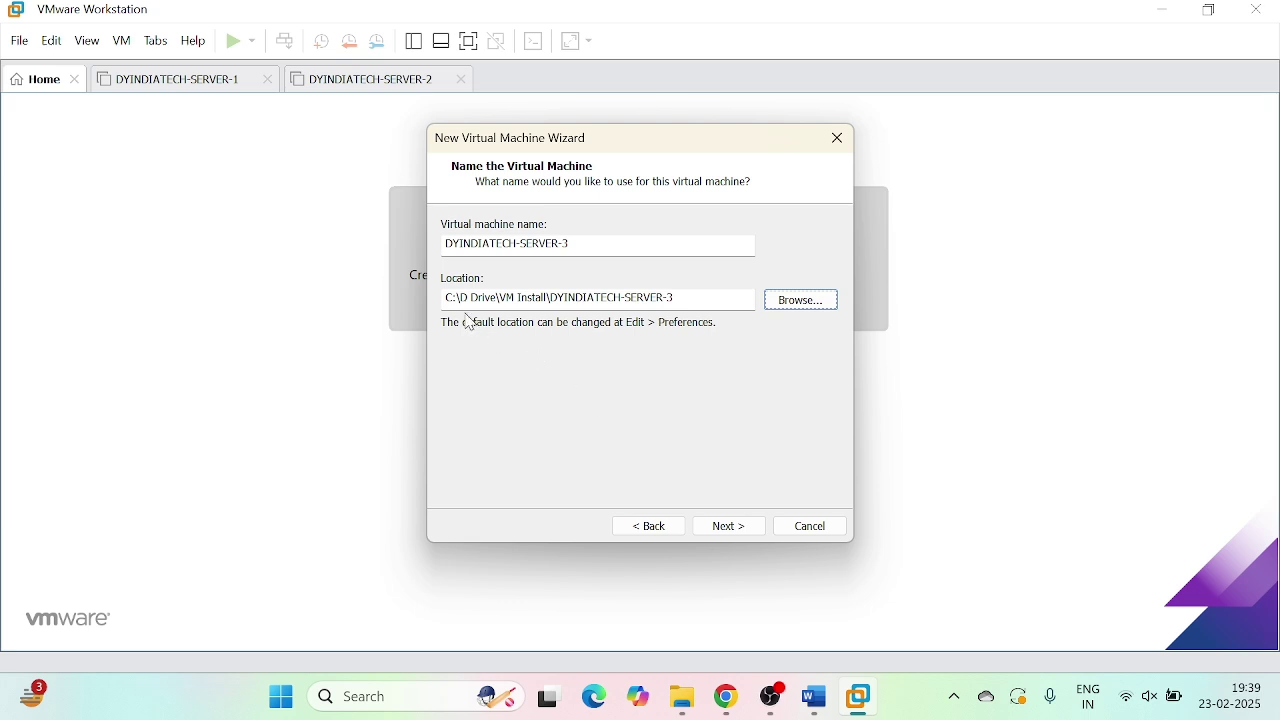
Accept the virtual machine's name and location, and configure one processor with one core per processor.
click(690, 298)
click(726, 530)
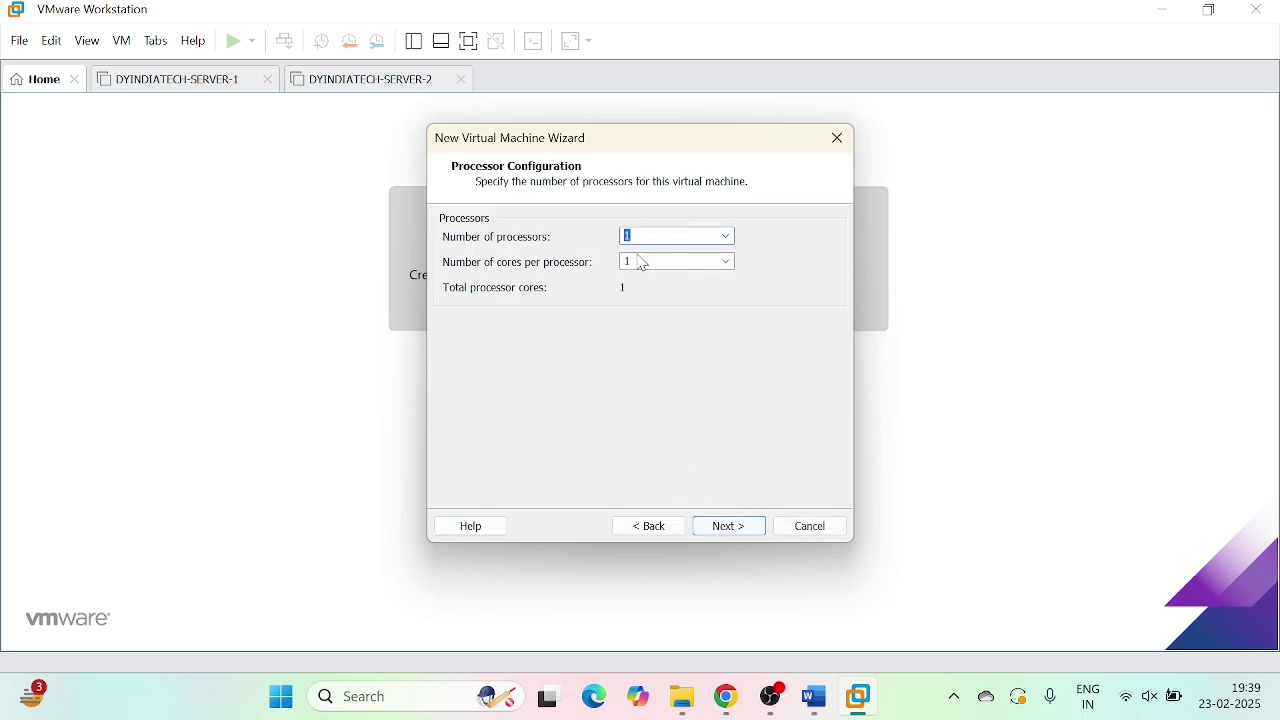
click(679, 235)
double_click(671, 262)
click(645, 236)
click(649, 259)
click(649, 239)
click(650, 260)
click(655, 238)
click(655, 262)
click(659, 236)
click(731, 526)
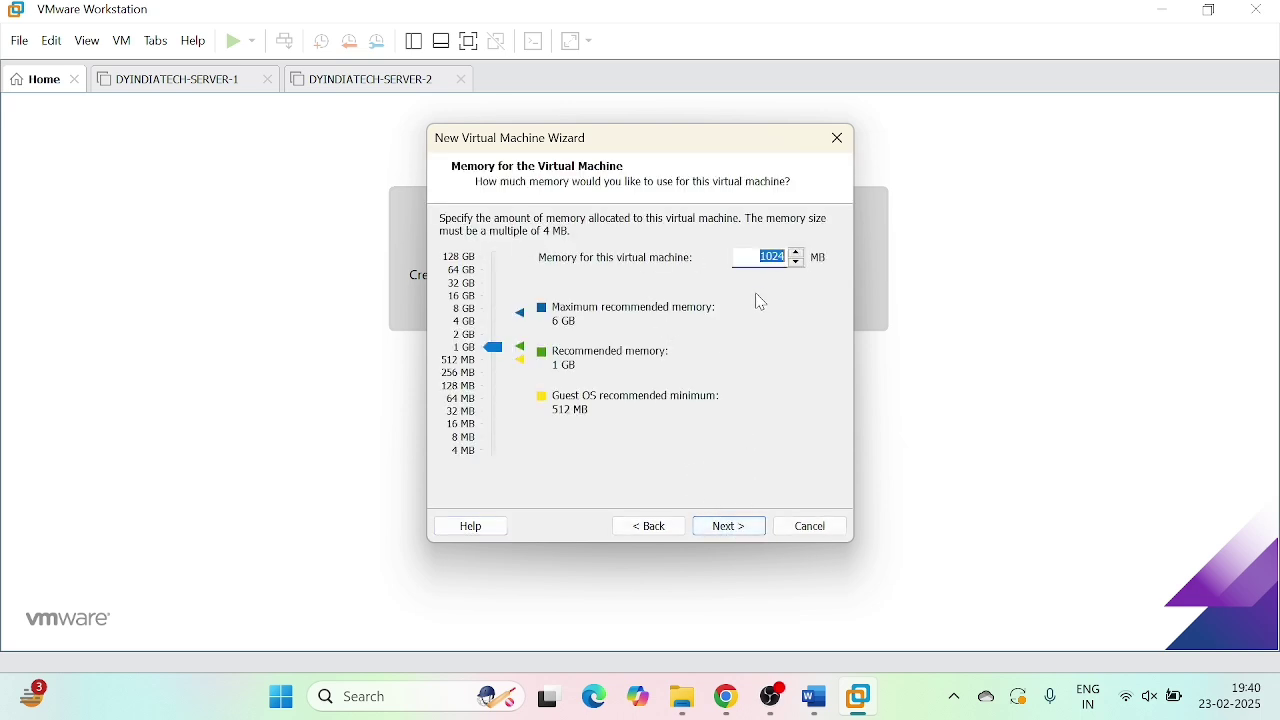
Allocate 1024 MB of memory to the virtual machine and use network address translation (NAT) for its network connection.
click(750, 256)
double_click(776, 256)
click(757, 257)
double_click(757, 257)
click(751, 257)
click(729, 527)
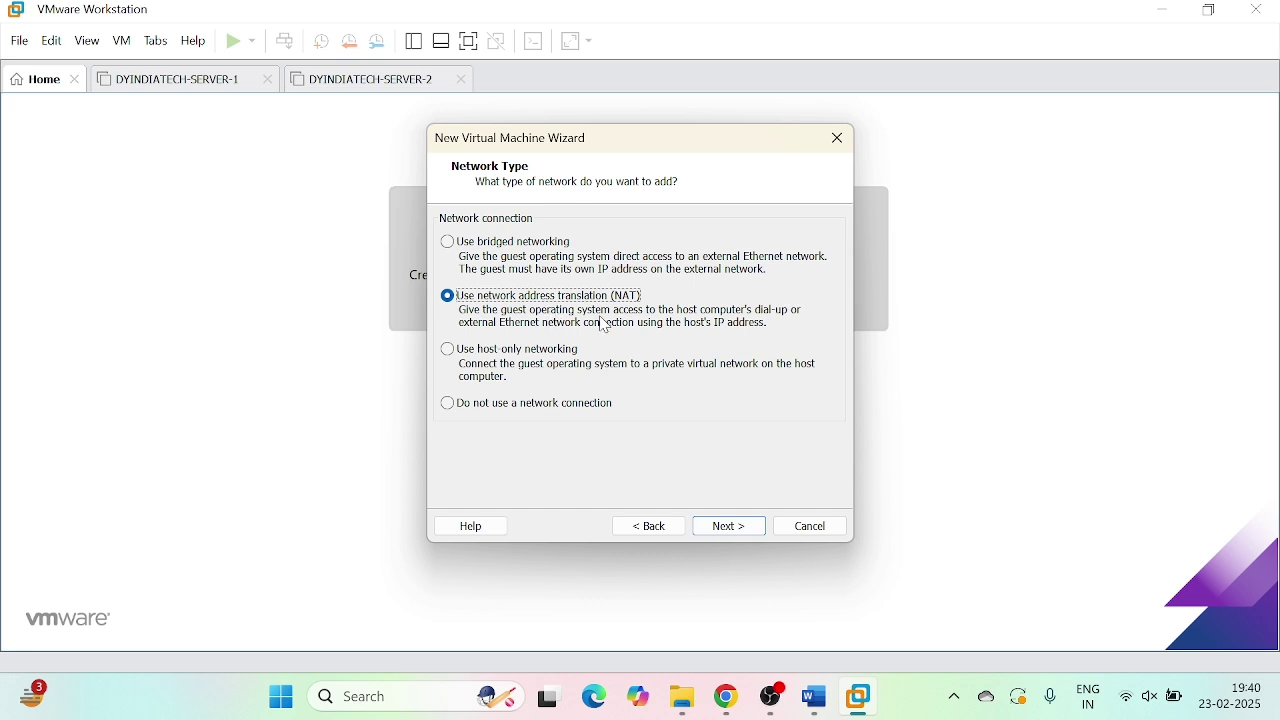
click(741, 531)
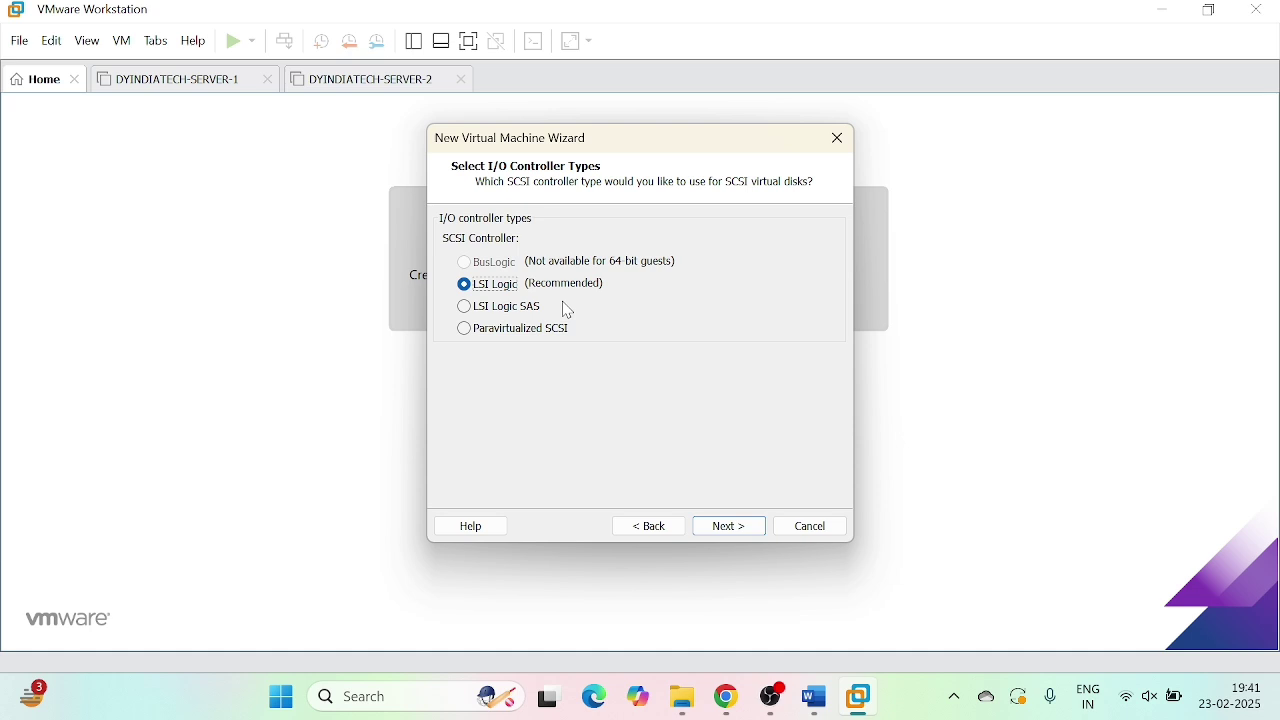
Specify a new 20 GB SCSI virtual disk on the LSI Logic controller, split into multiple files.
click(725, 528)
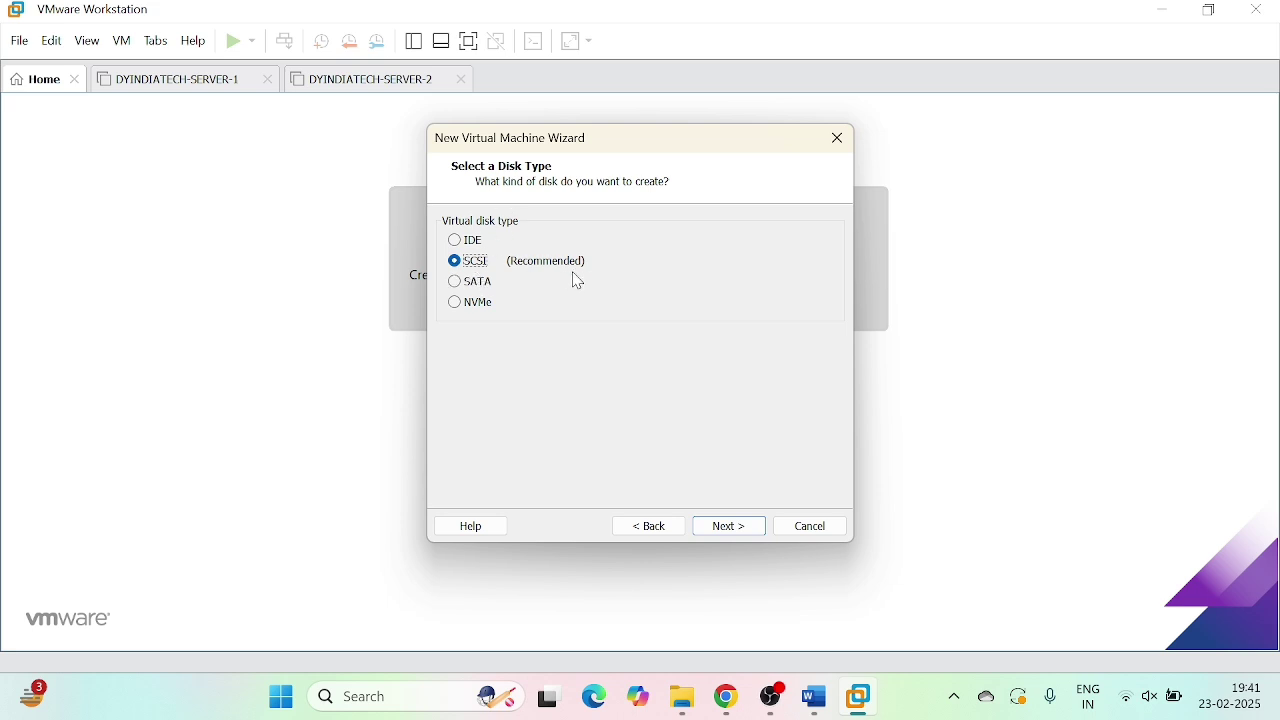
click(746, 531)
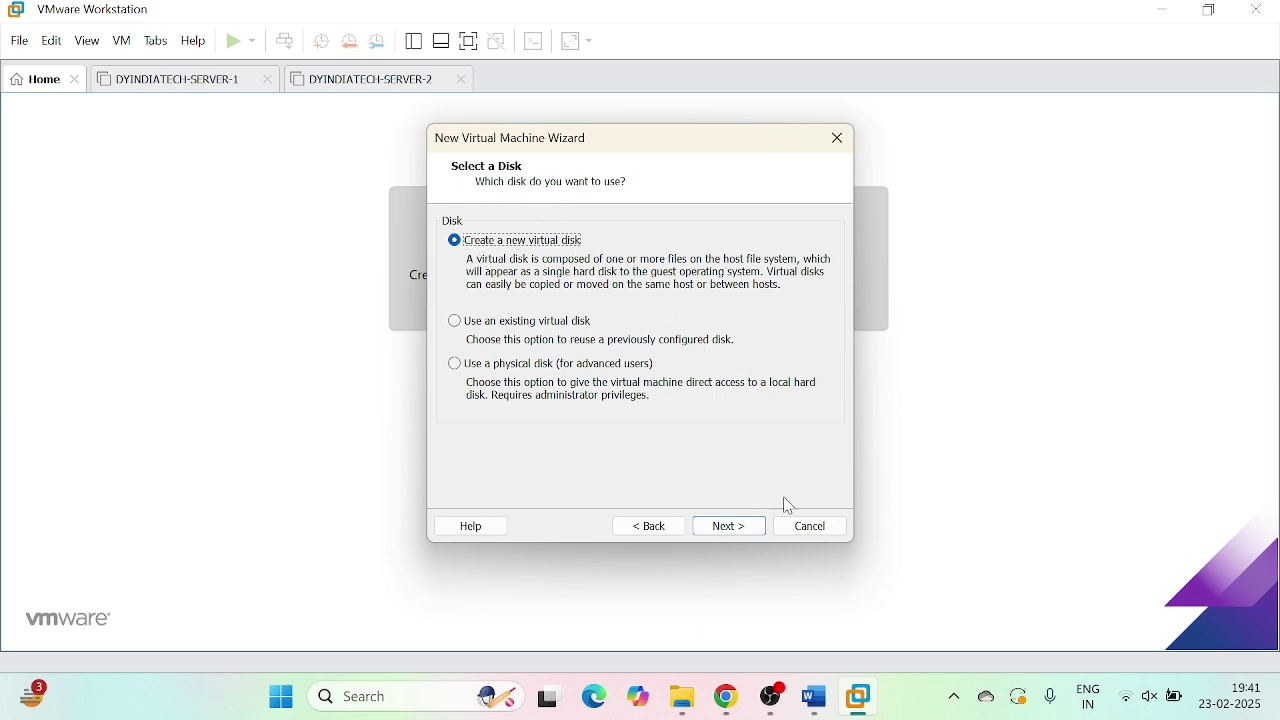
click(729, 528)
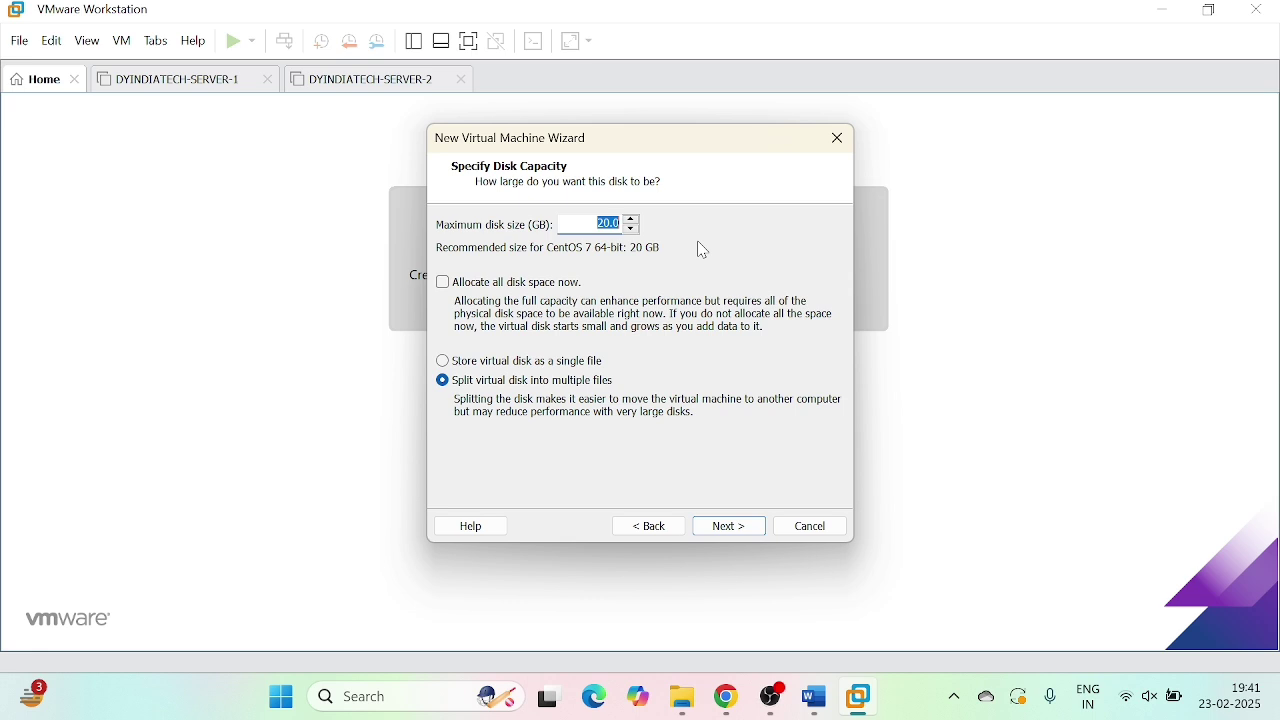
click(586, 224)
click(726, 530)
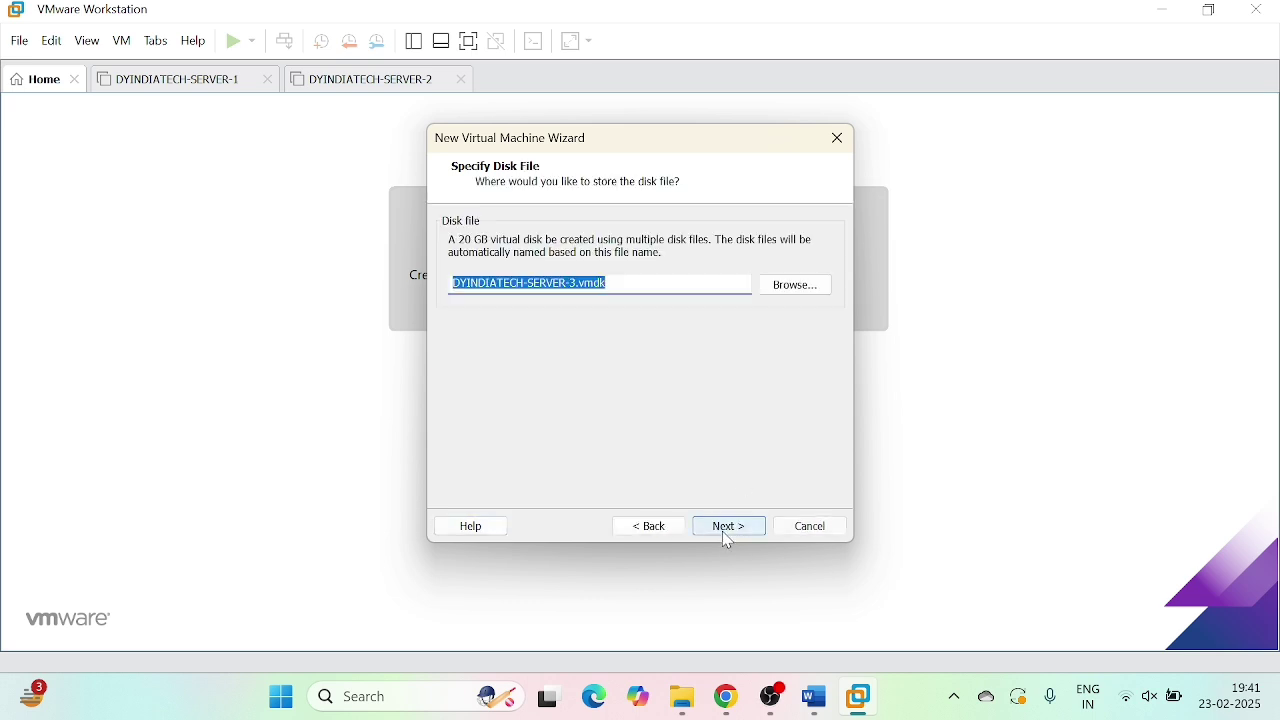
Use DYINDIATECH-SERVER-3.vmdk as the disk file name and proceed to the settings summary.
click(658, 286)
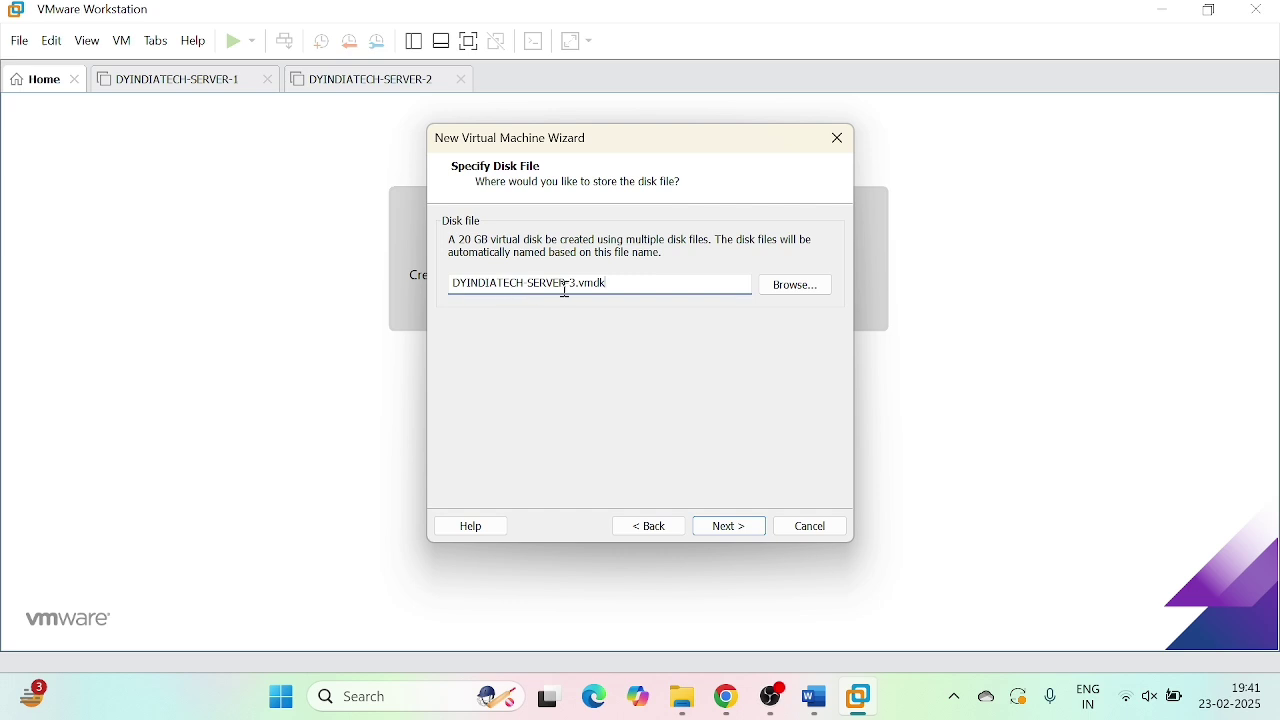
drag(613, 286, 446, 283)
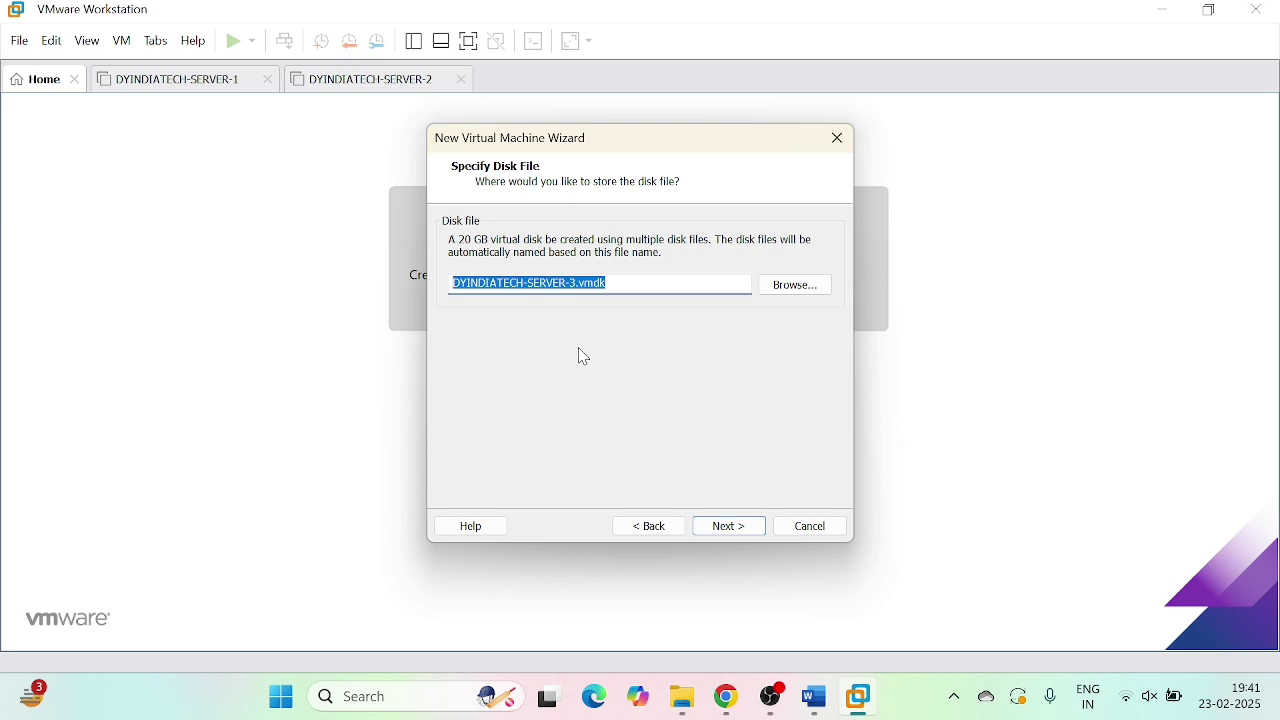
click(625, 286)
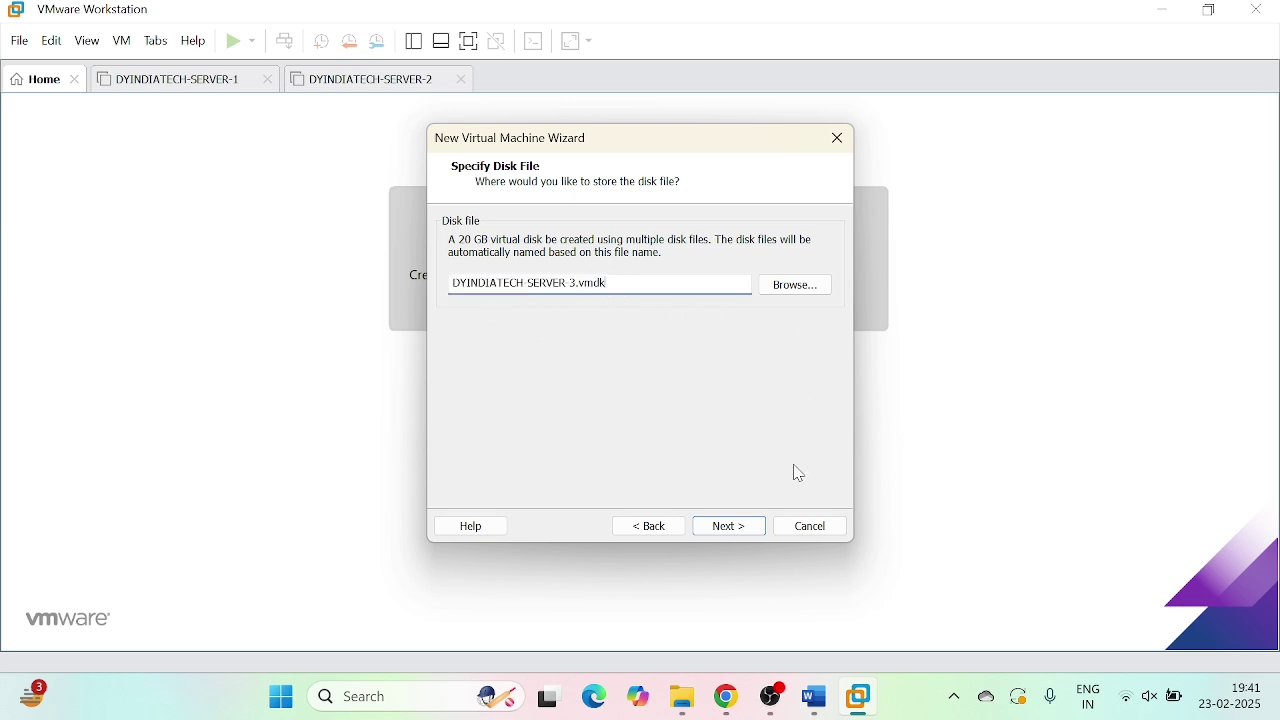
click(735, 527)
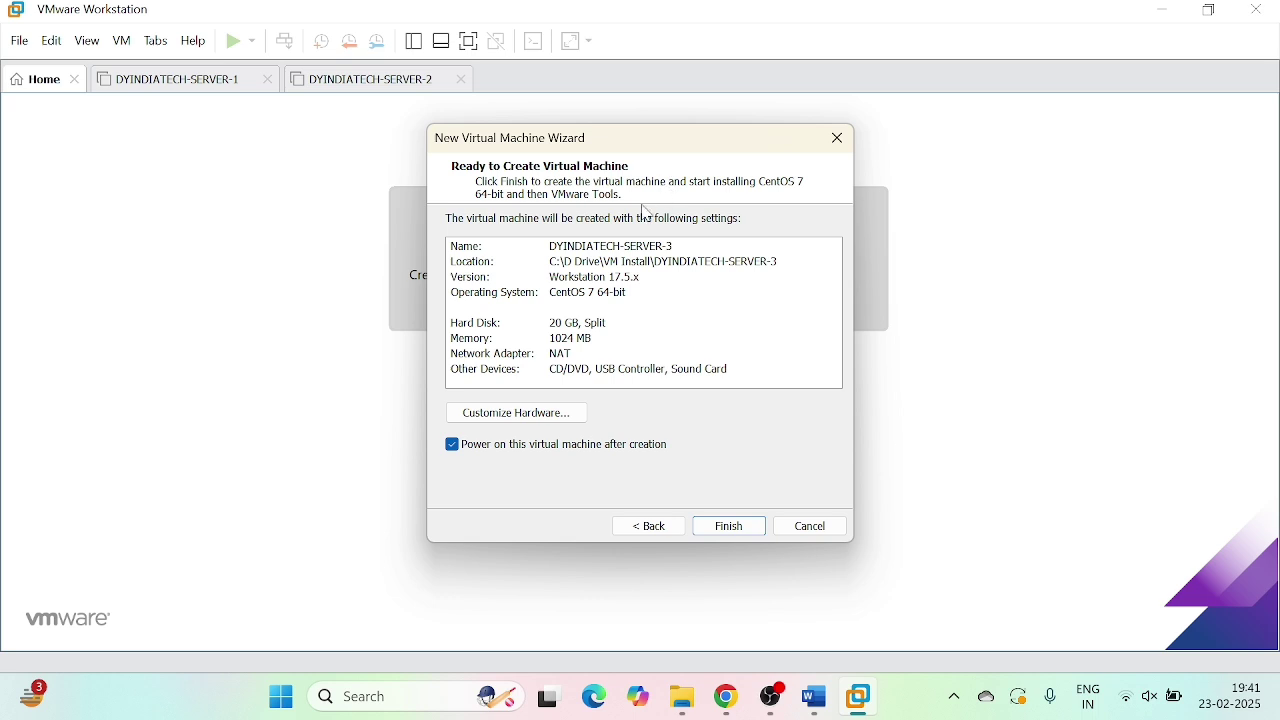
Finish the wizard to create and power on DYINDIATECH-SERVER-3, and dismiss the Easy Install notice.
click(557, 250)
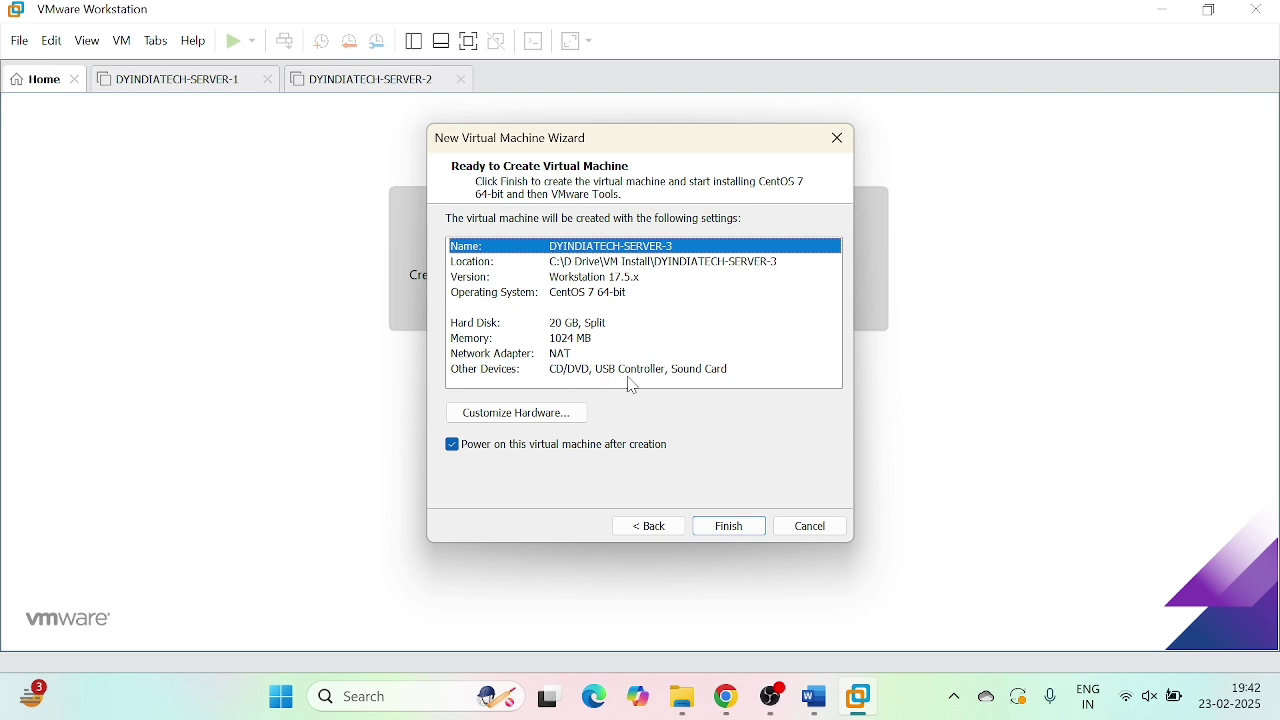
click(729, 530)
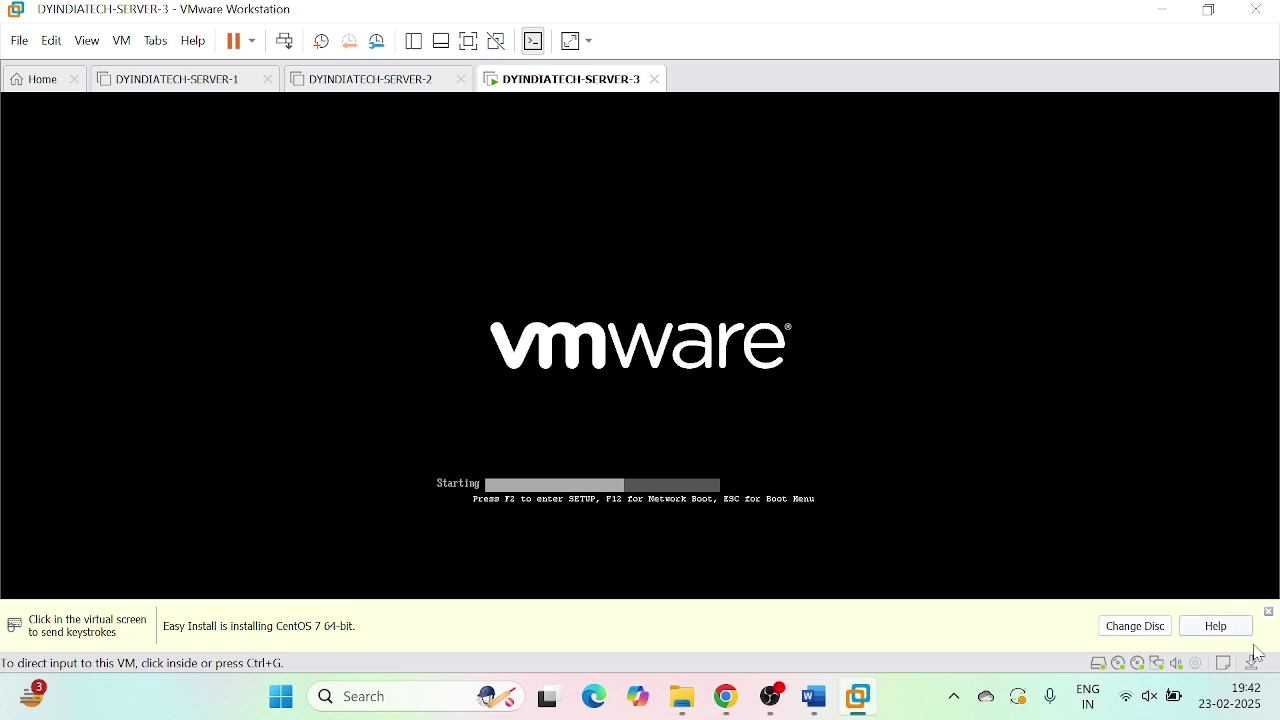
click(1268, 611)
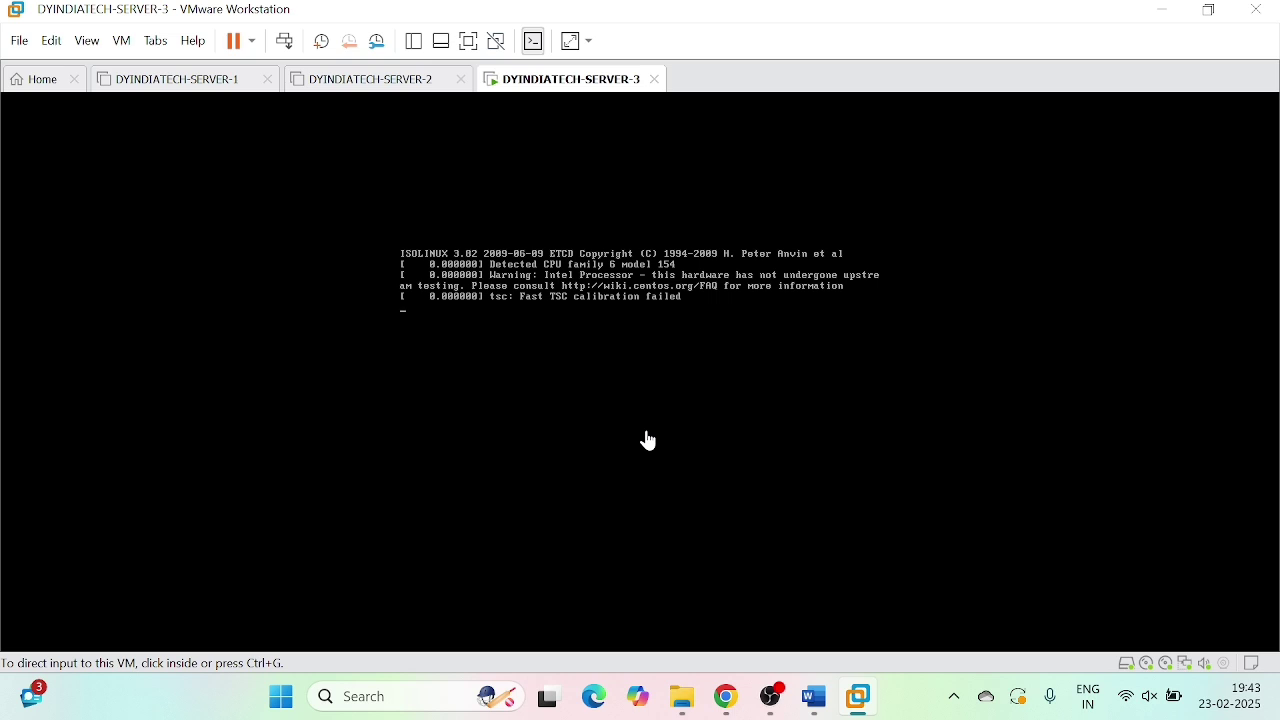
click(648, 436)
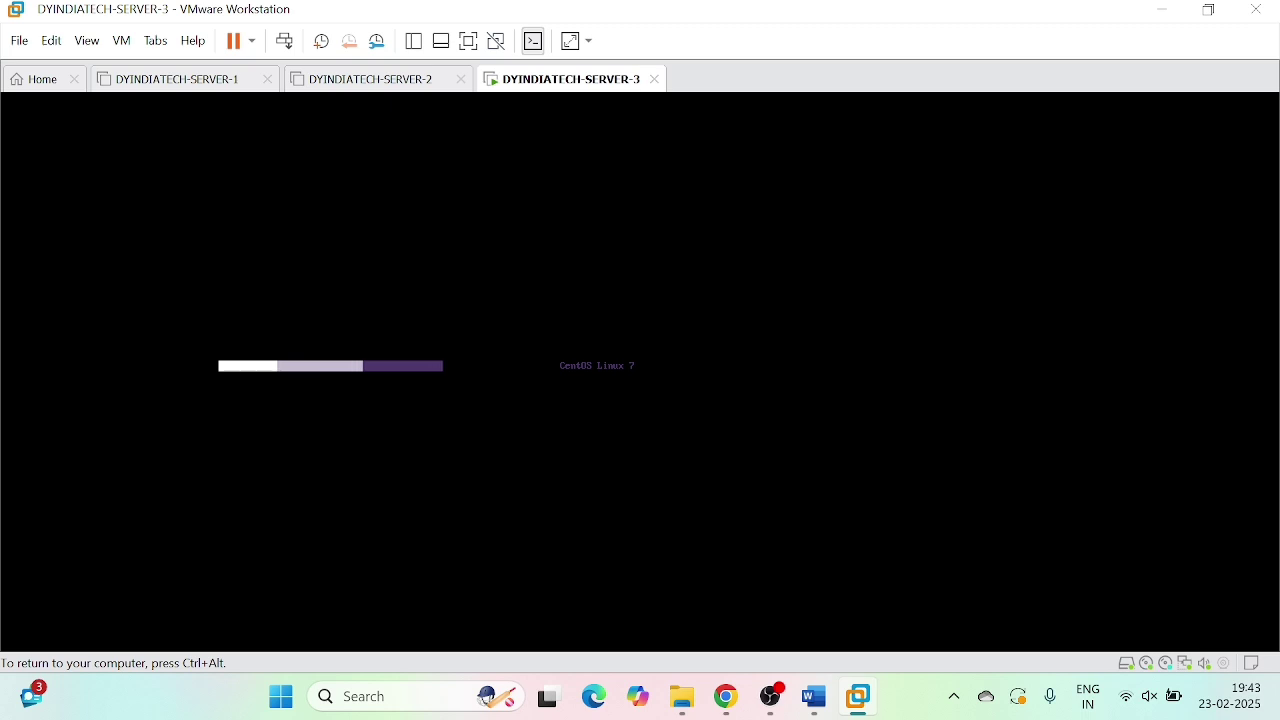
key(ctrl+alt)
click(210, 232)
key(ctrl+alt)
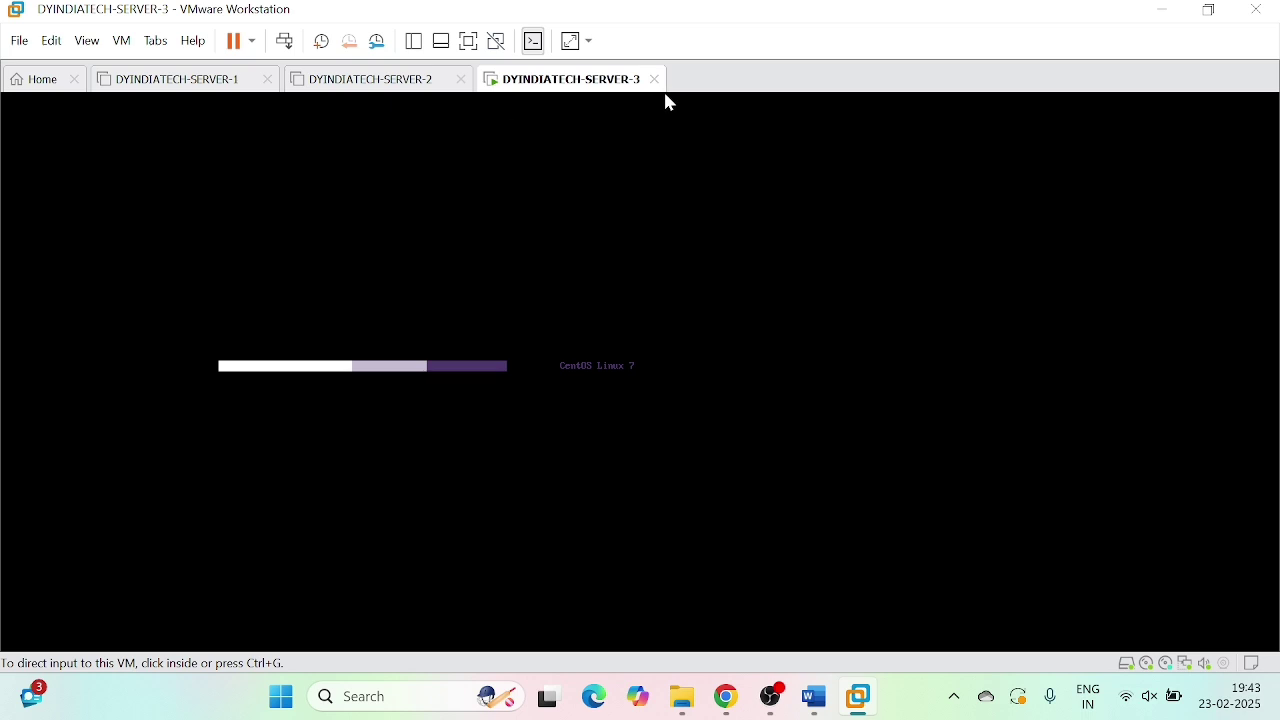
click(667, 100)
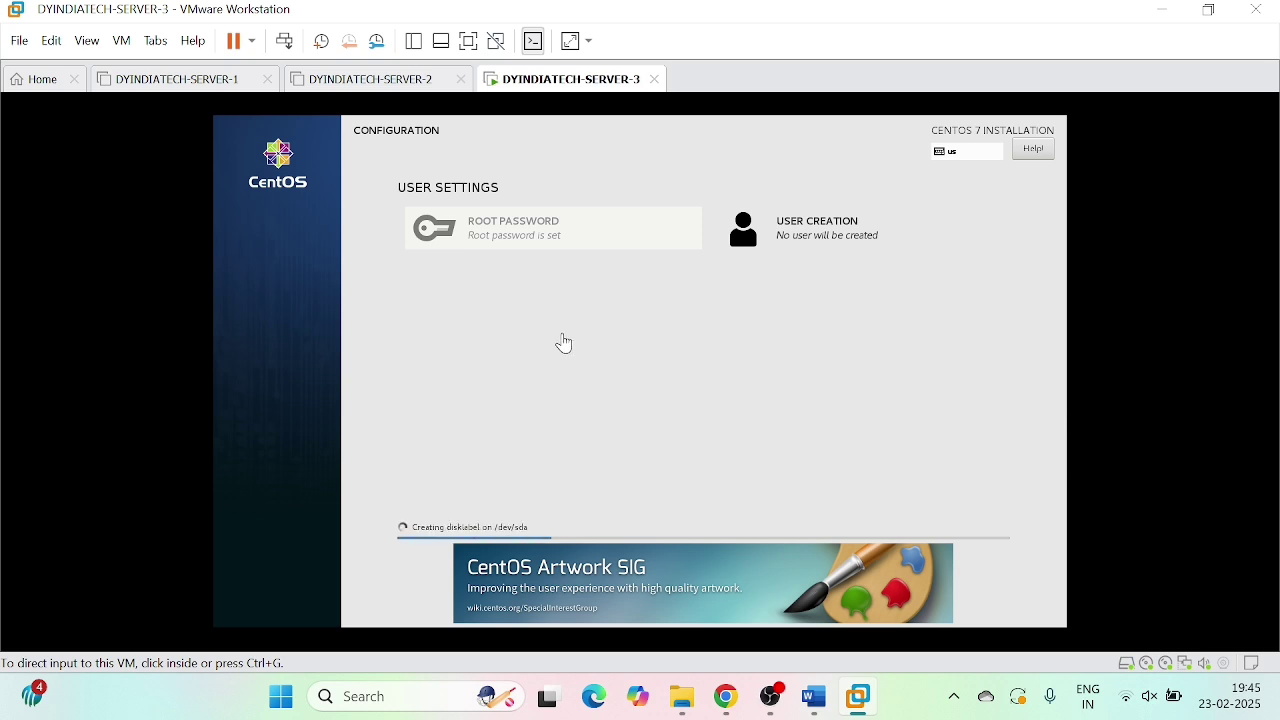
In the CentOS installer's user creation, enter the user's full name and user name, and make this user administrator.
click(517, 216)
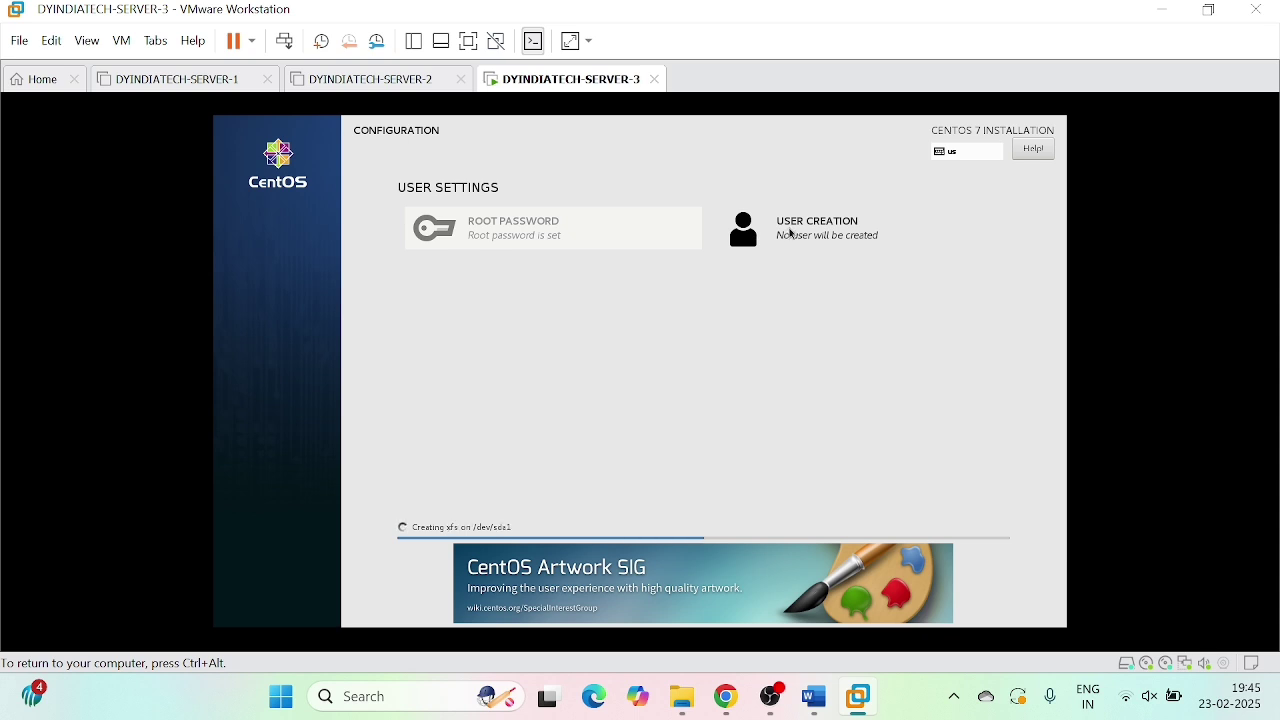
click(782, 230)
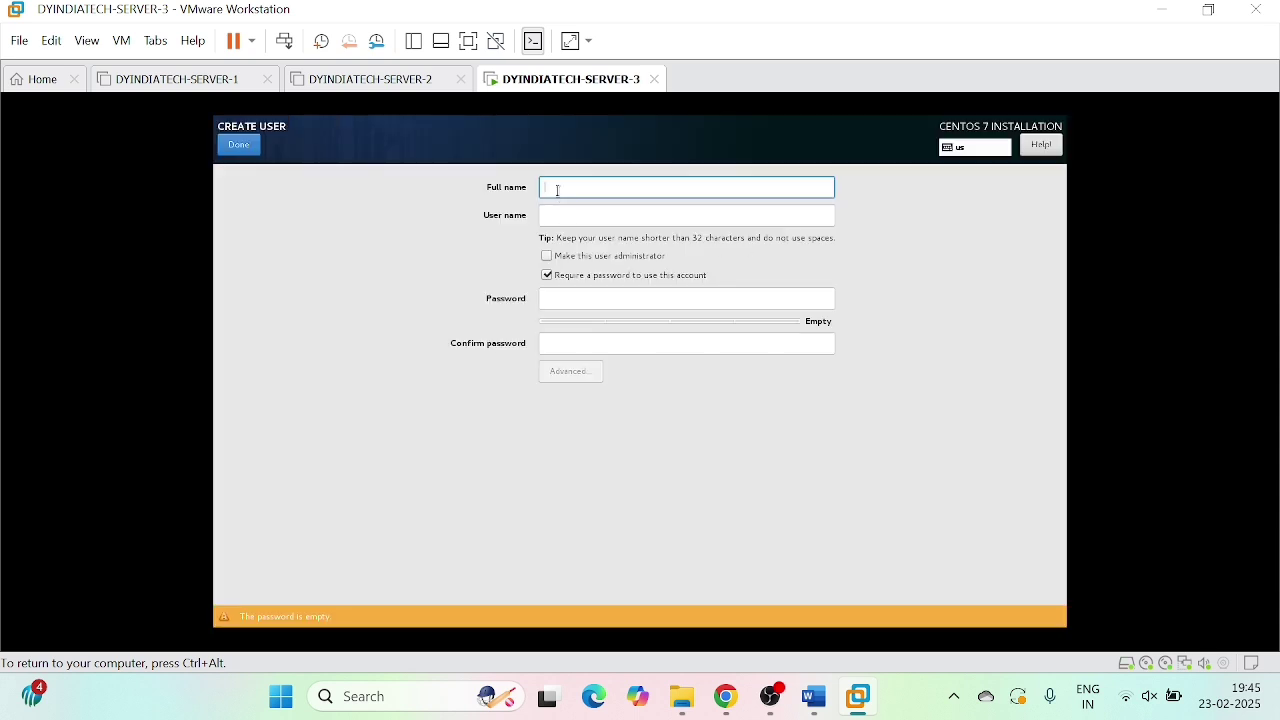
text(Deelipkumar)
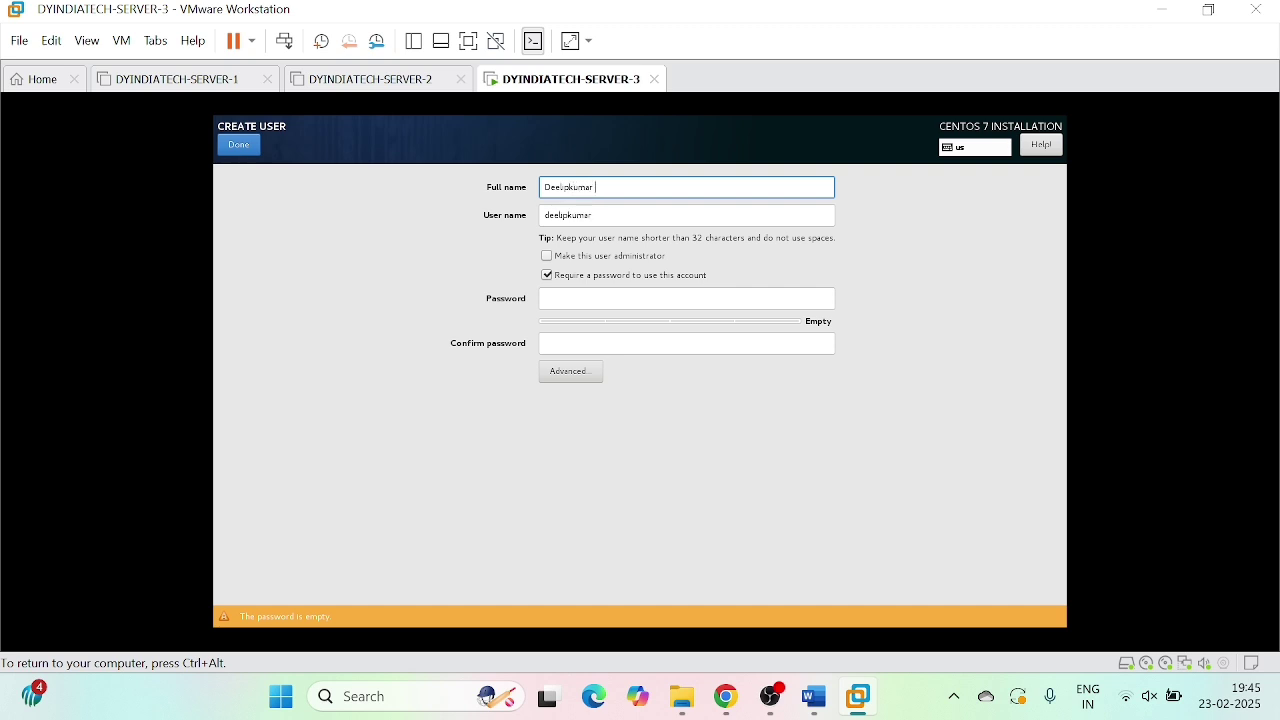
text(Yadav)
key(Tab)
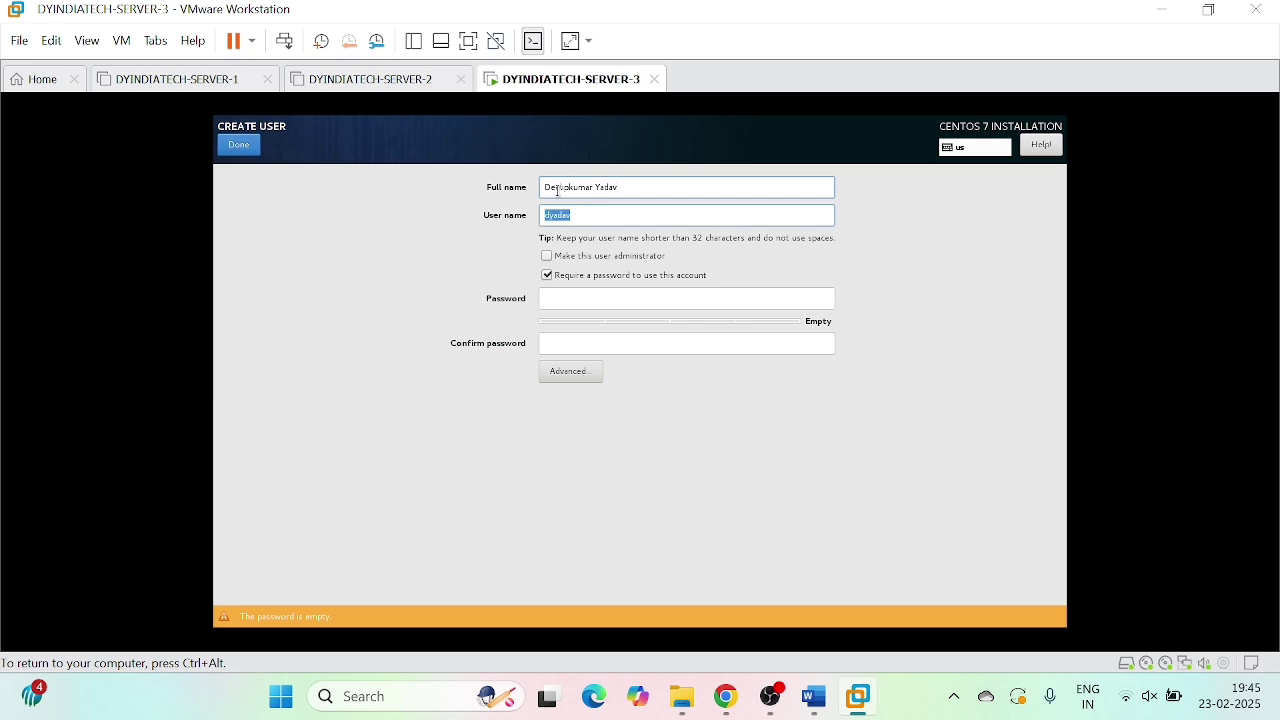
text(deep)
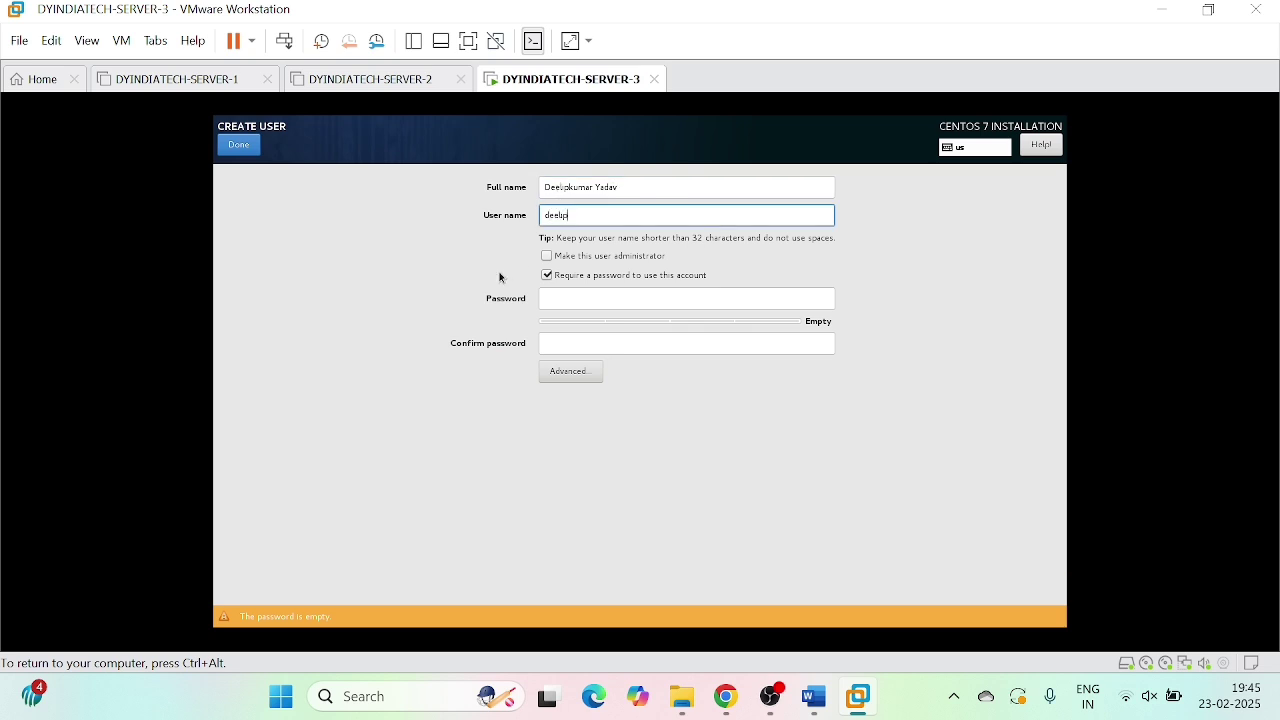
click(552, 258)
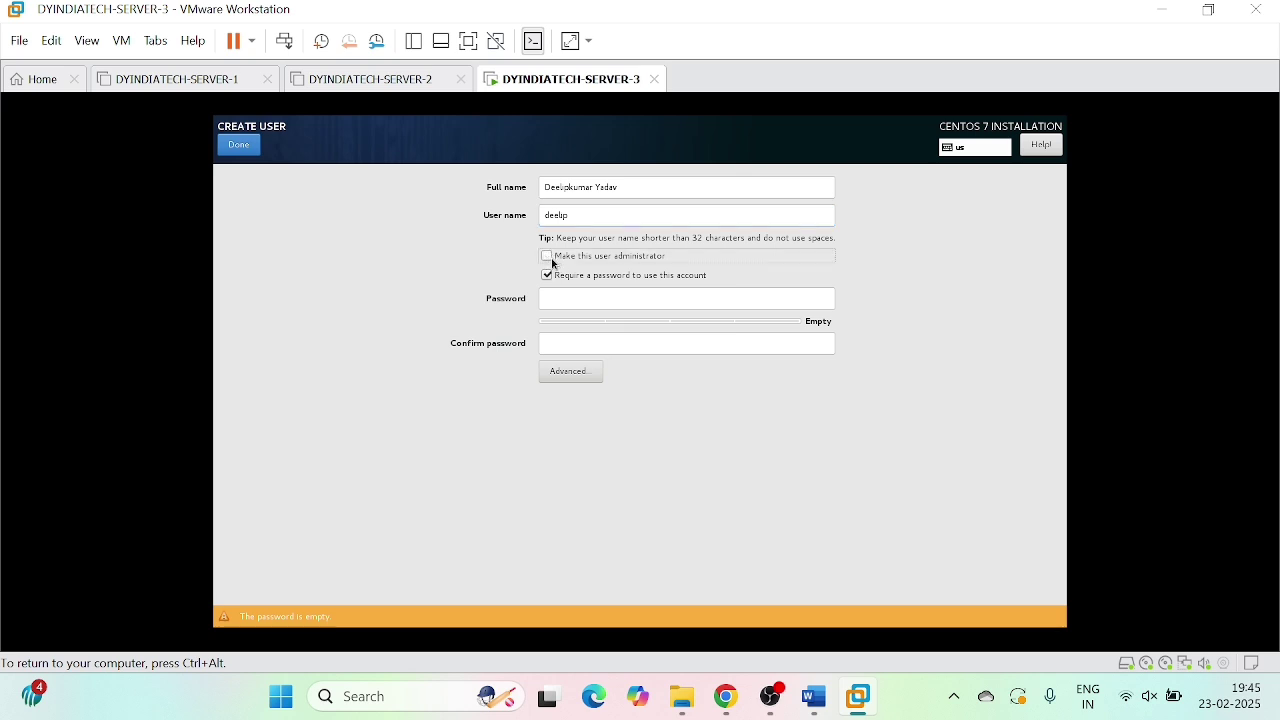
click(553, 259)
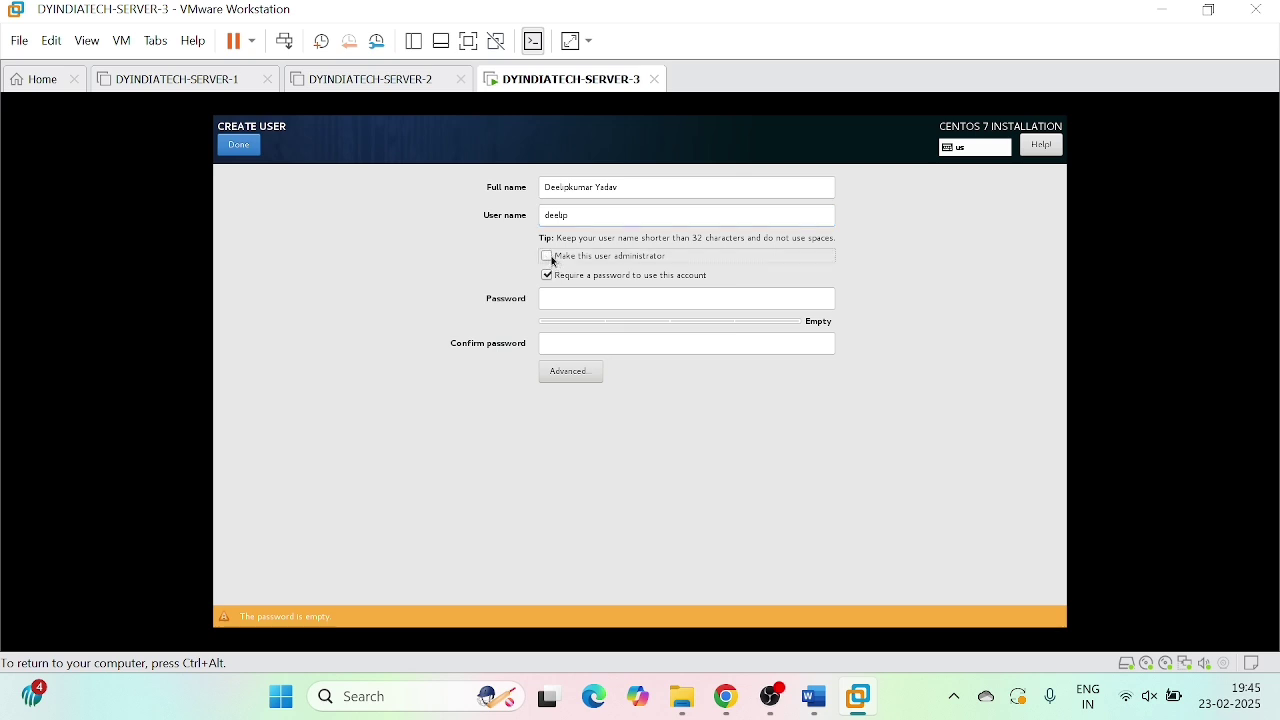
click(580, 216)
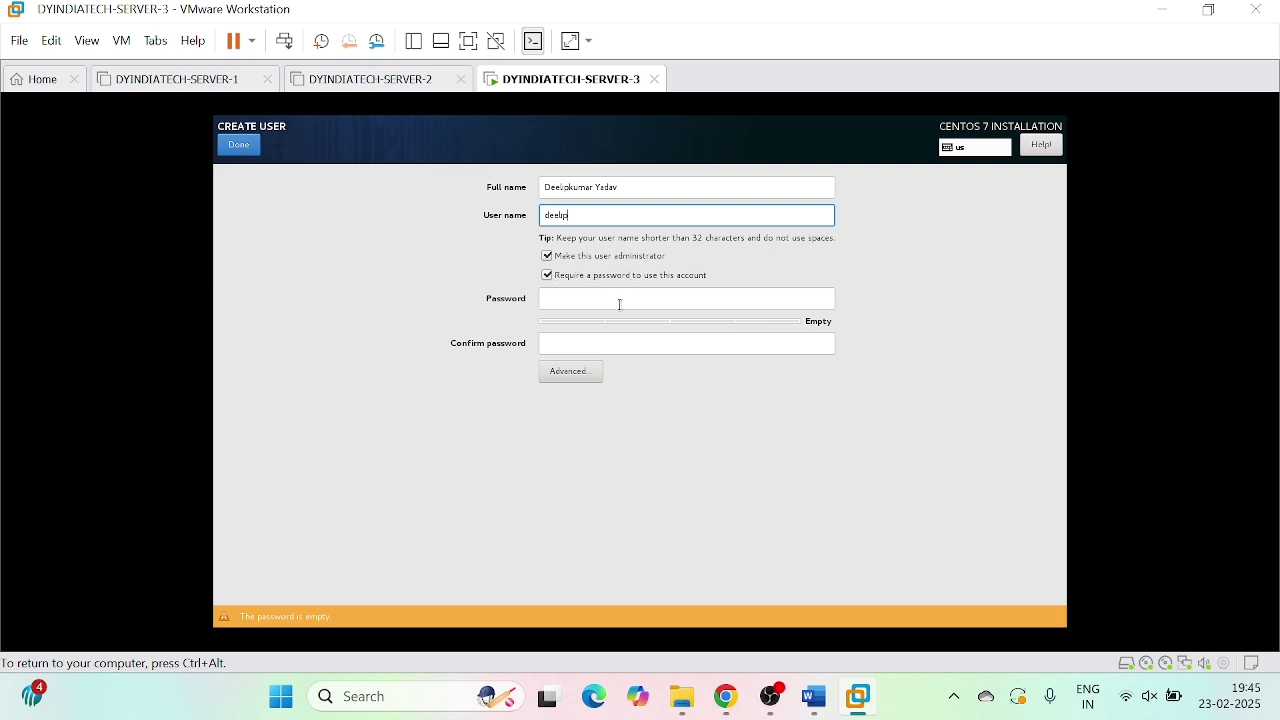
Enter and confirm the new user's account password, and complete the user creation despite the short password.
click(589, 302)
text(a)
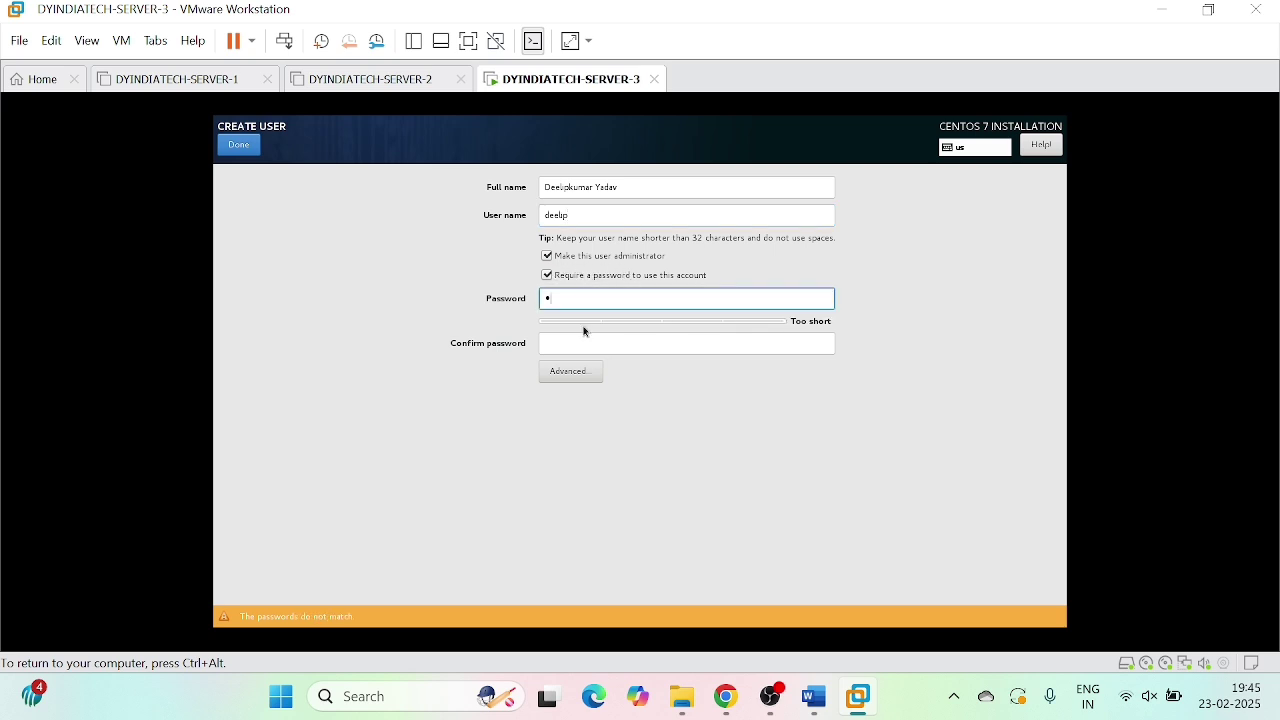
click(570, 344)
text(a)
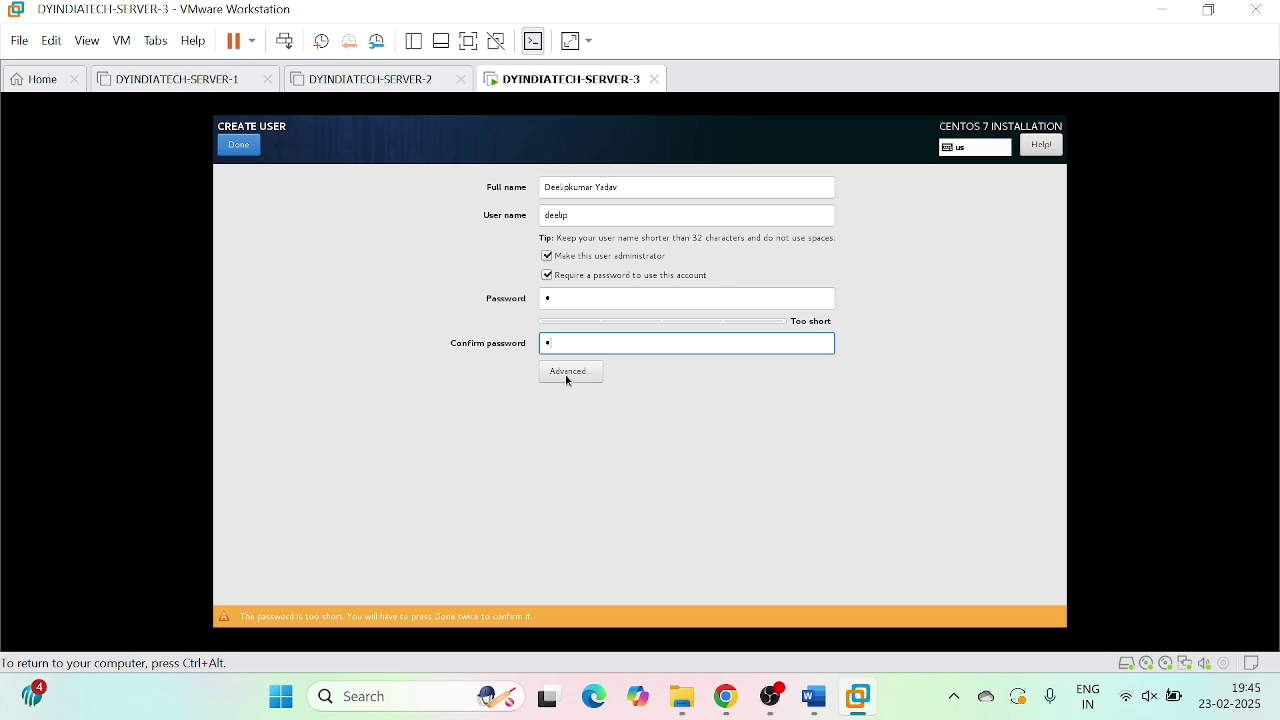
click(243, 147)
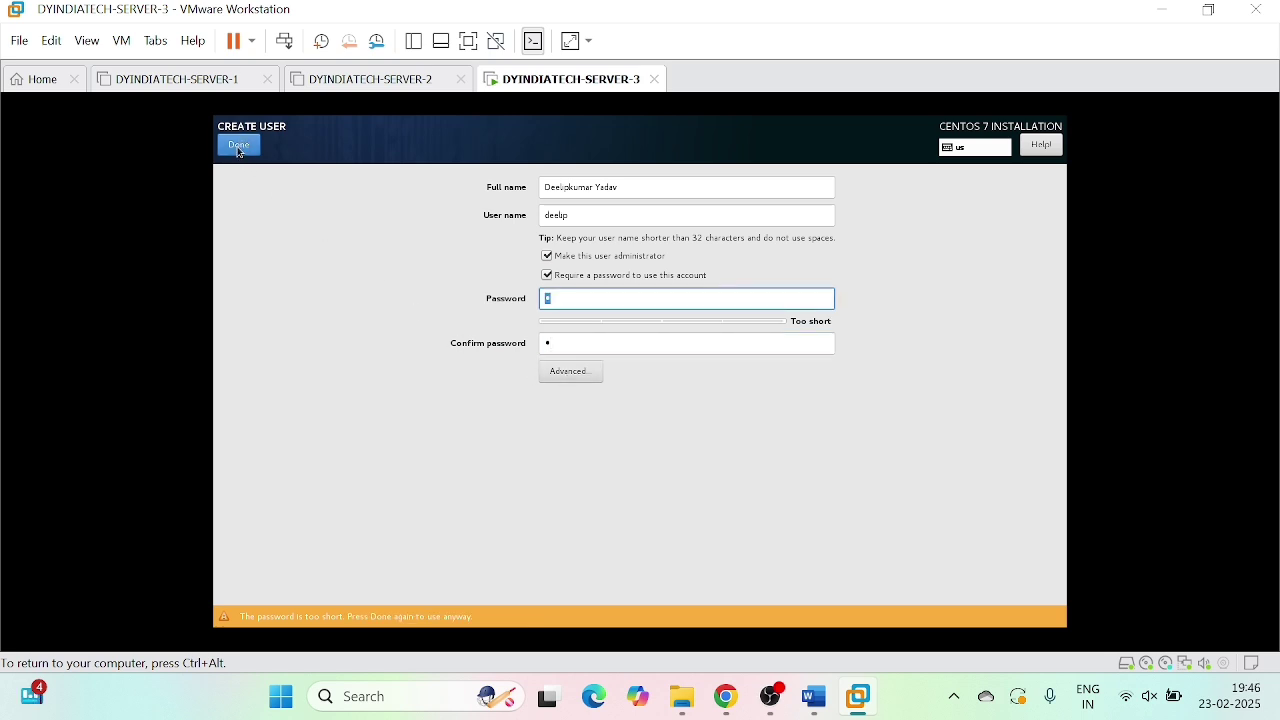
click(240, 148)
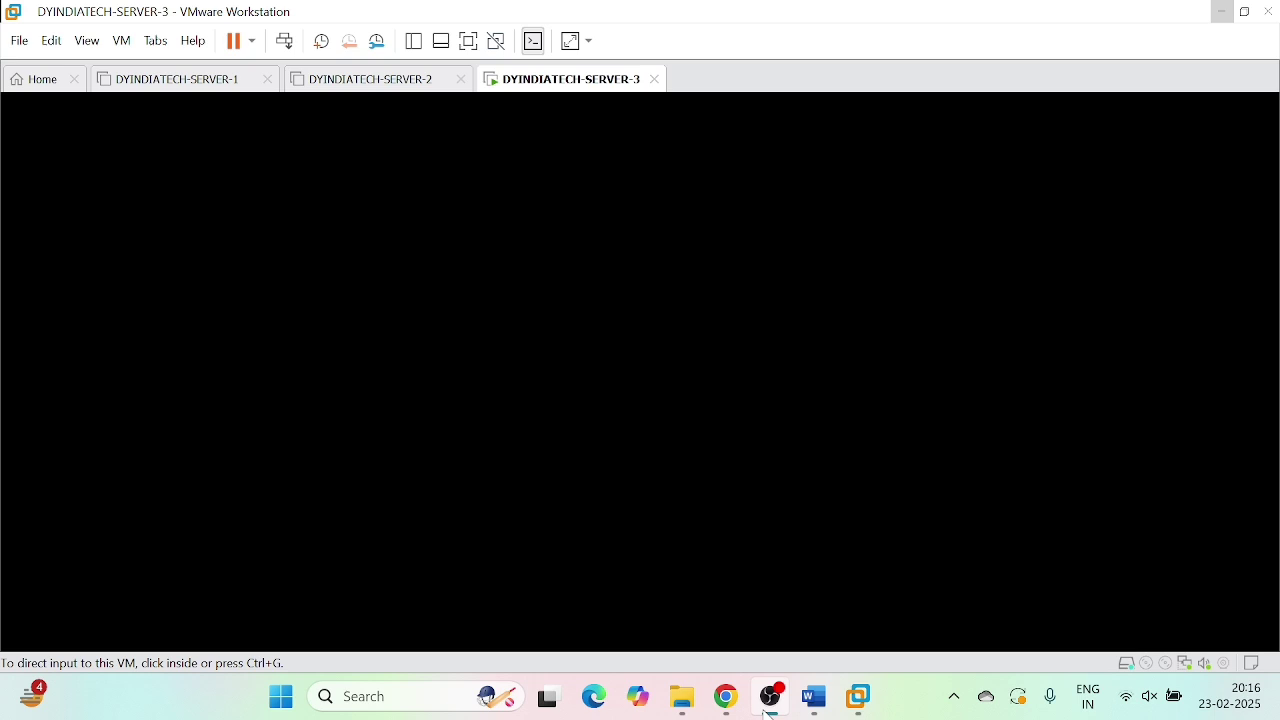
Accept the CentOS 7 Linux license agreement in the Initial Setup.
click(764, 592)
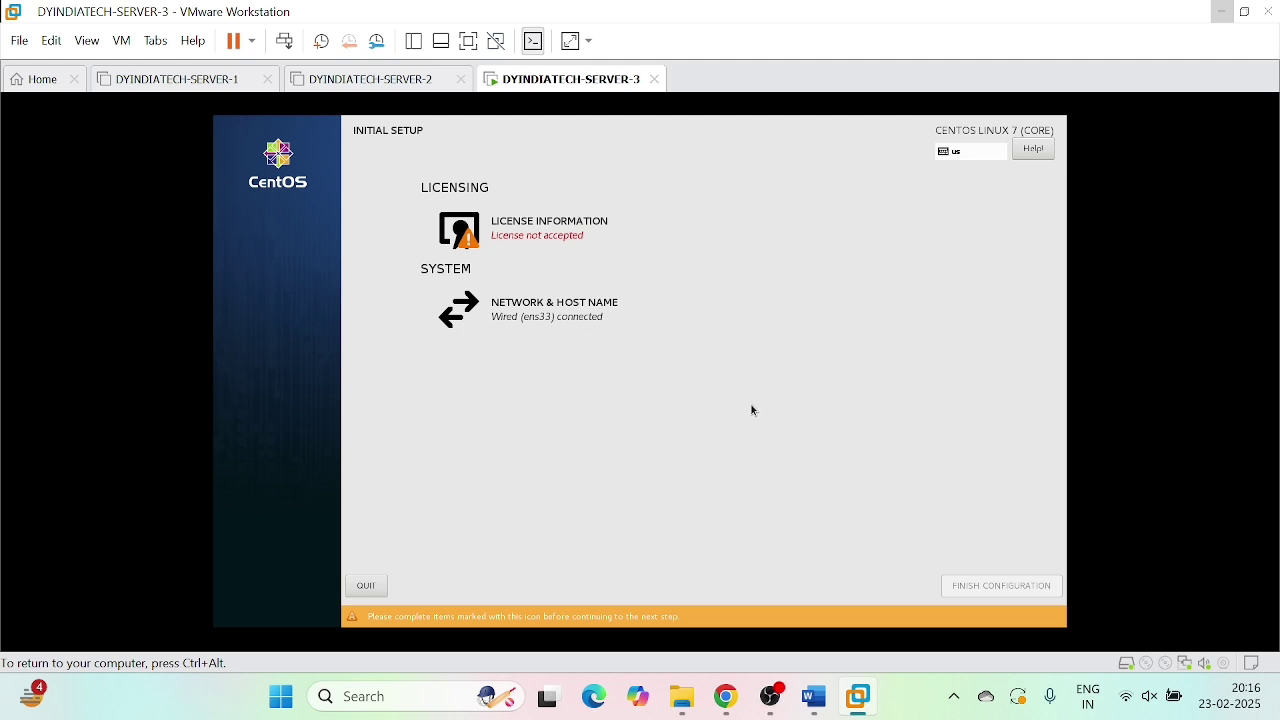
click(539, 237)
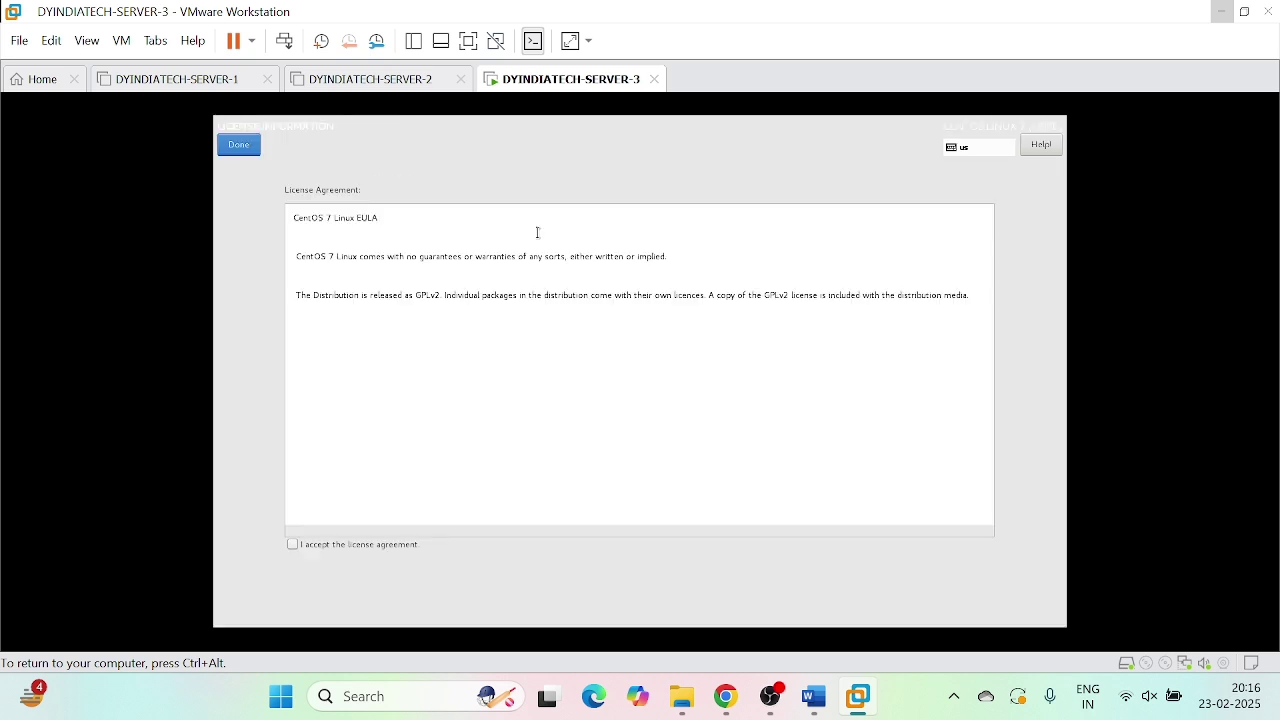
click(296, 547)
click(238, 146)
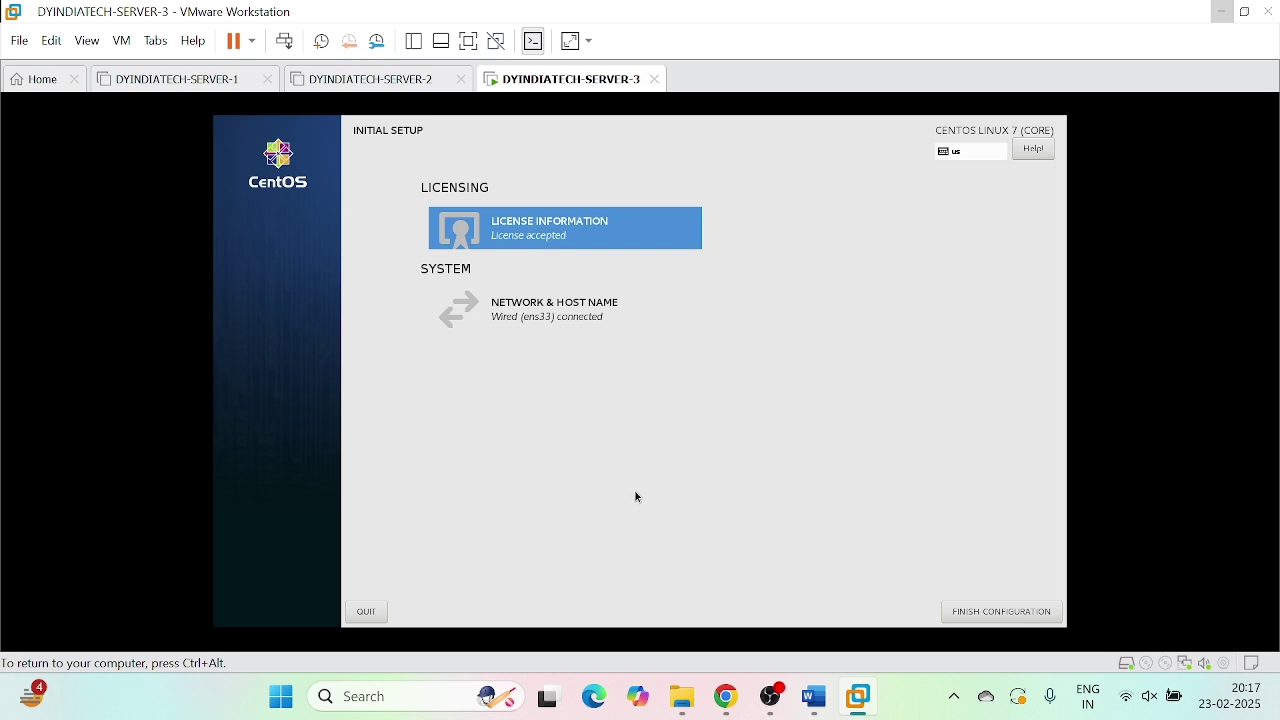
Review the Network & Host Name settings of the ens33 Ethernet connection and return to the Initial Setup.
click(566, 307)
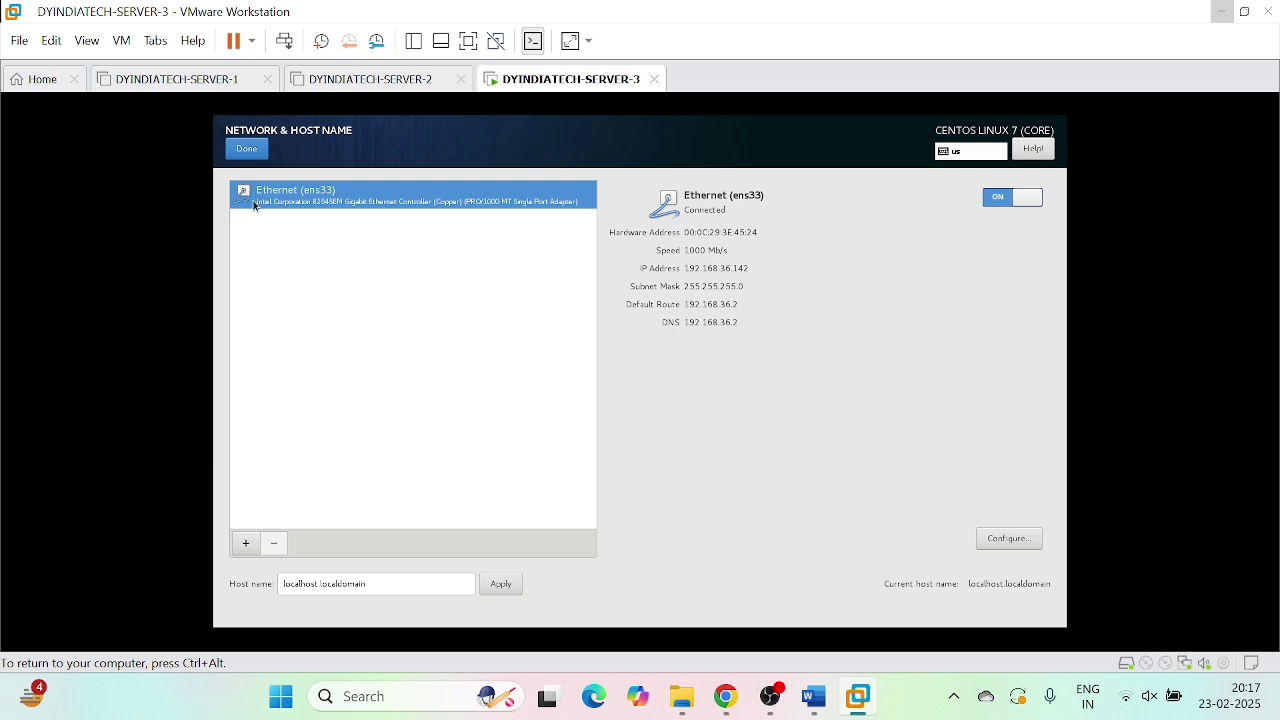
click(247, 149)
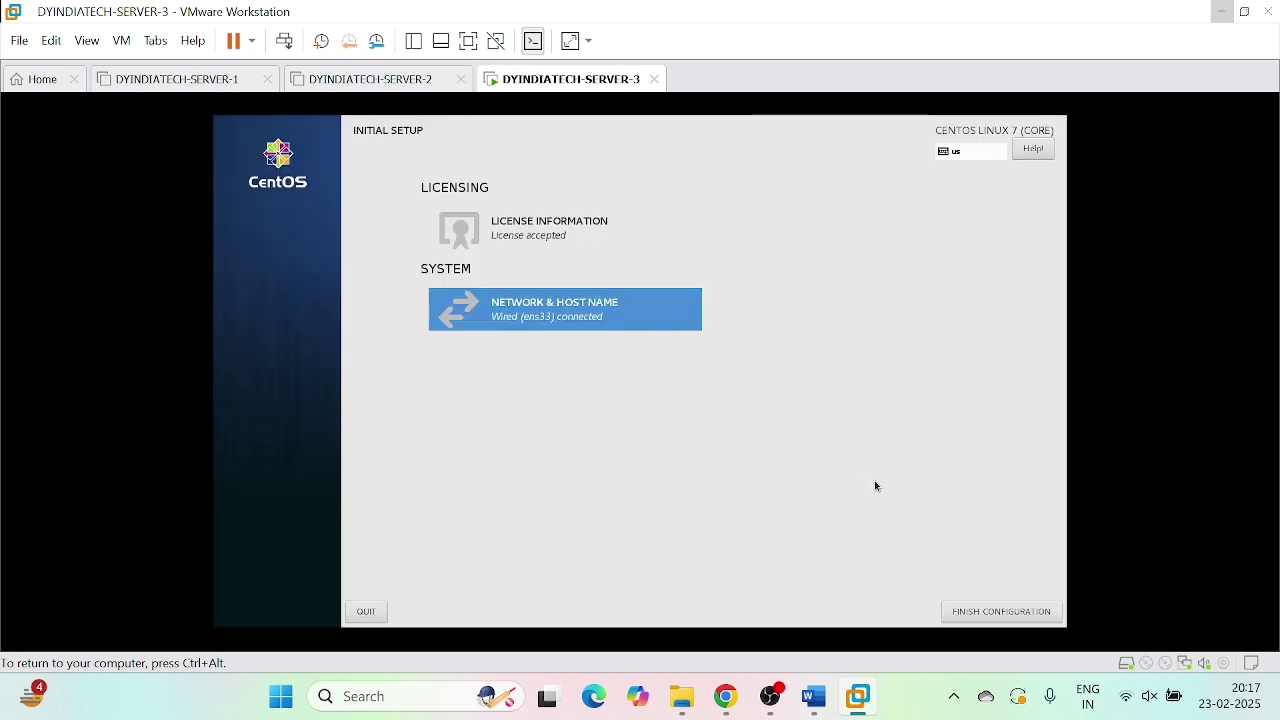
Finish the Initial Setup configuration and sign in to the CentOS desktop with the user's account password.
click(1000, 612)
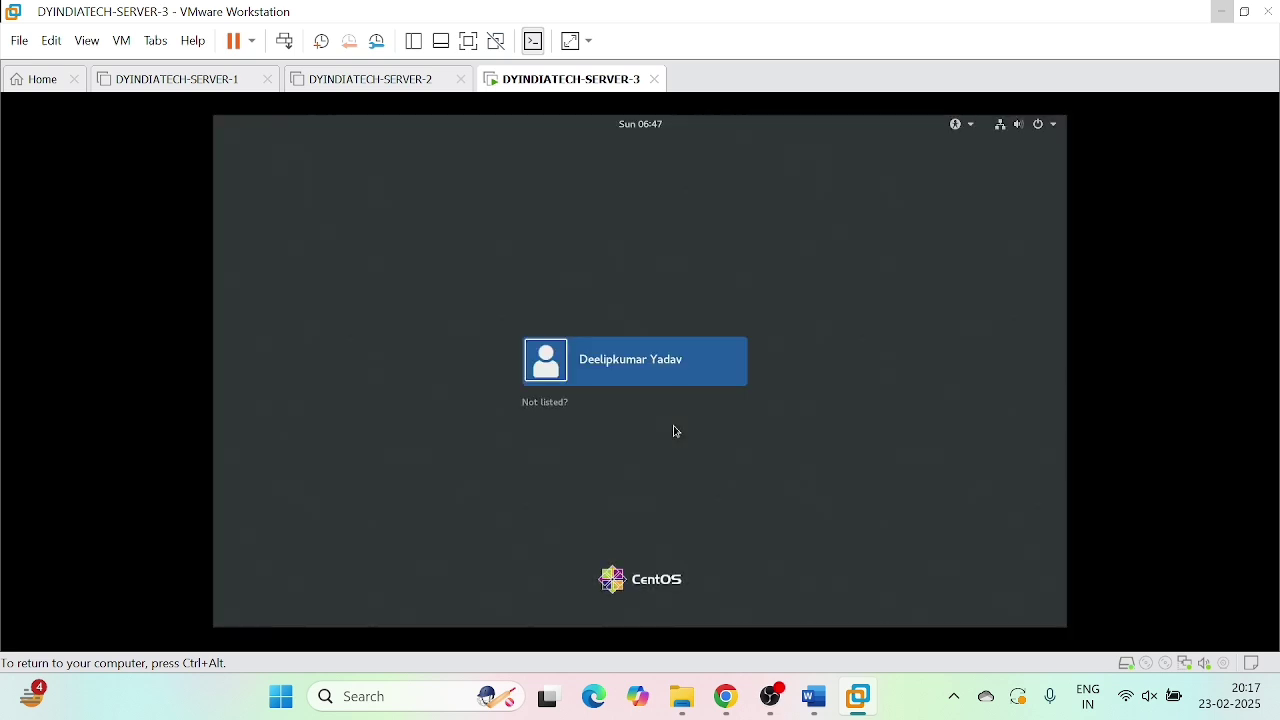
key(Return)
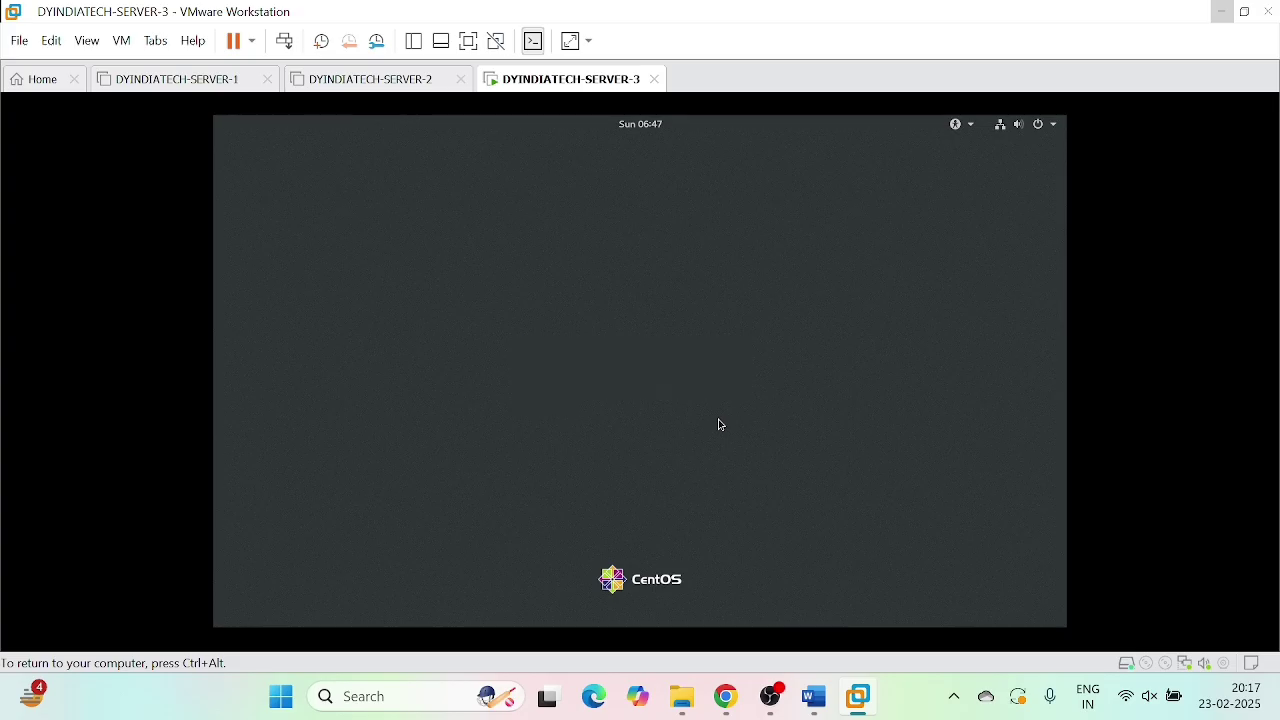
text(••••••)
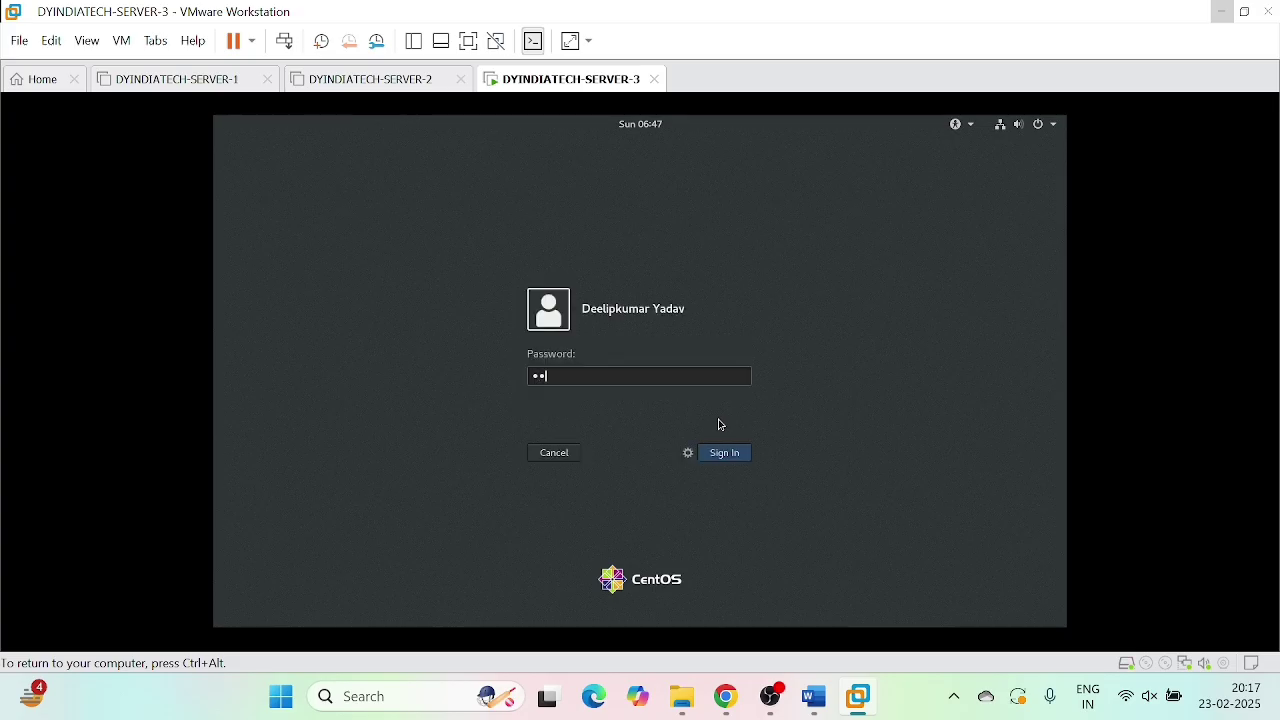
key(Return)
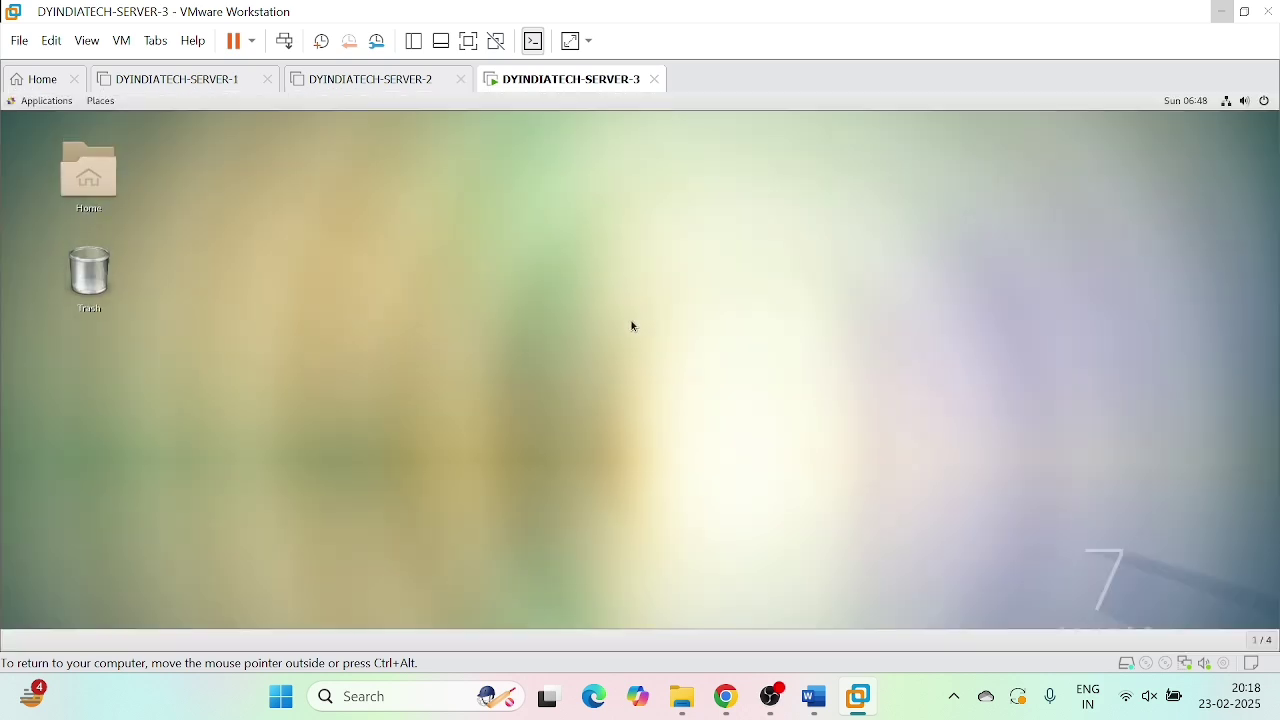
Close the Getting Started help window on the CentOS desktop.
right_click(274, 211)
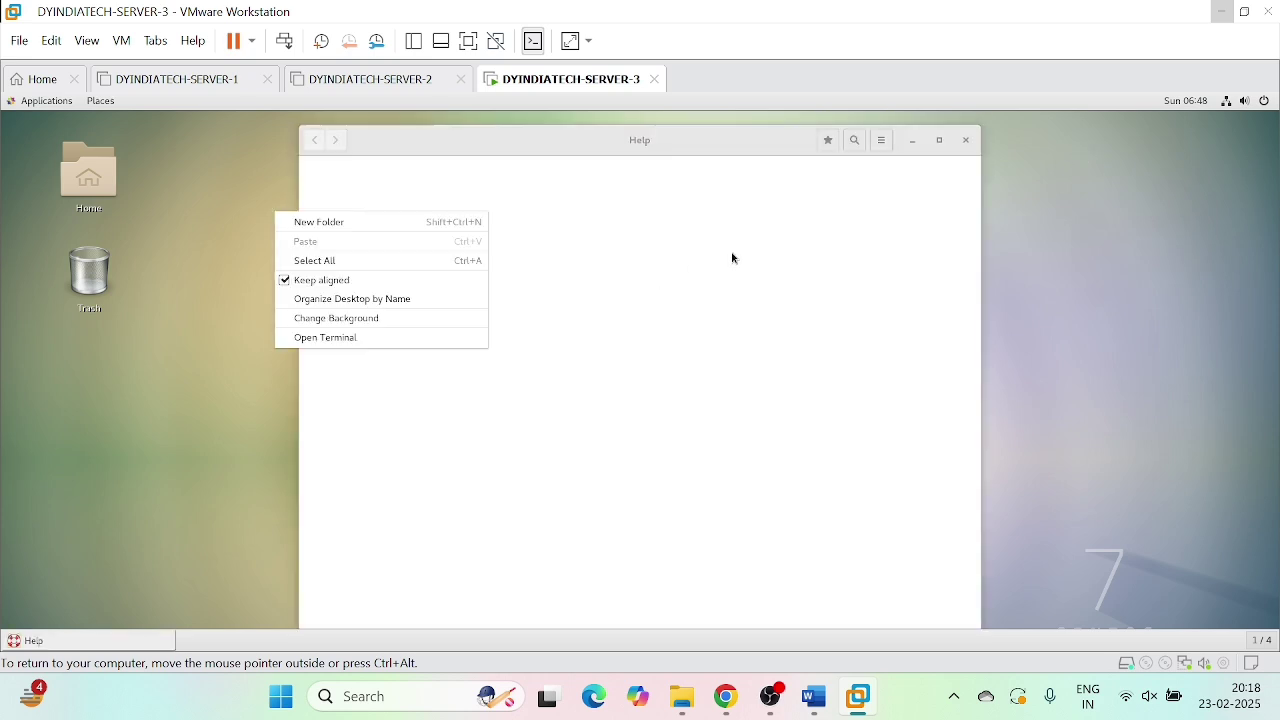
click(966, 142)
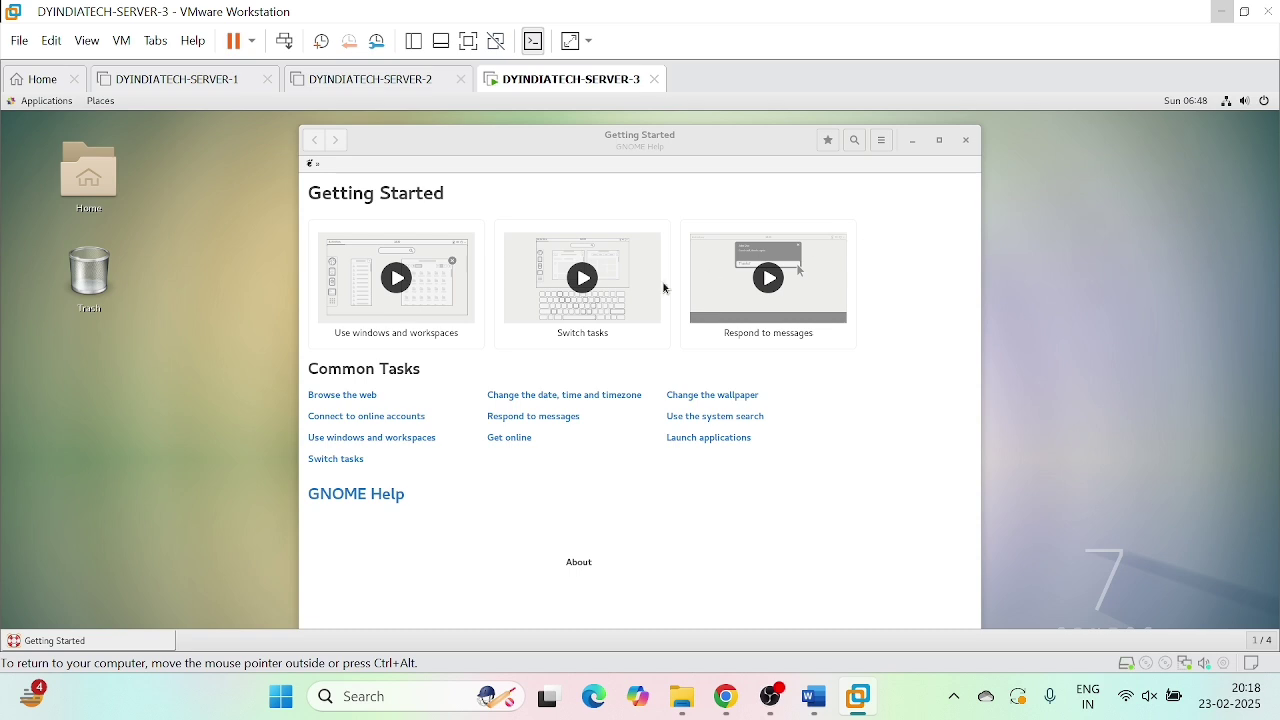
click(388, 310)
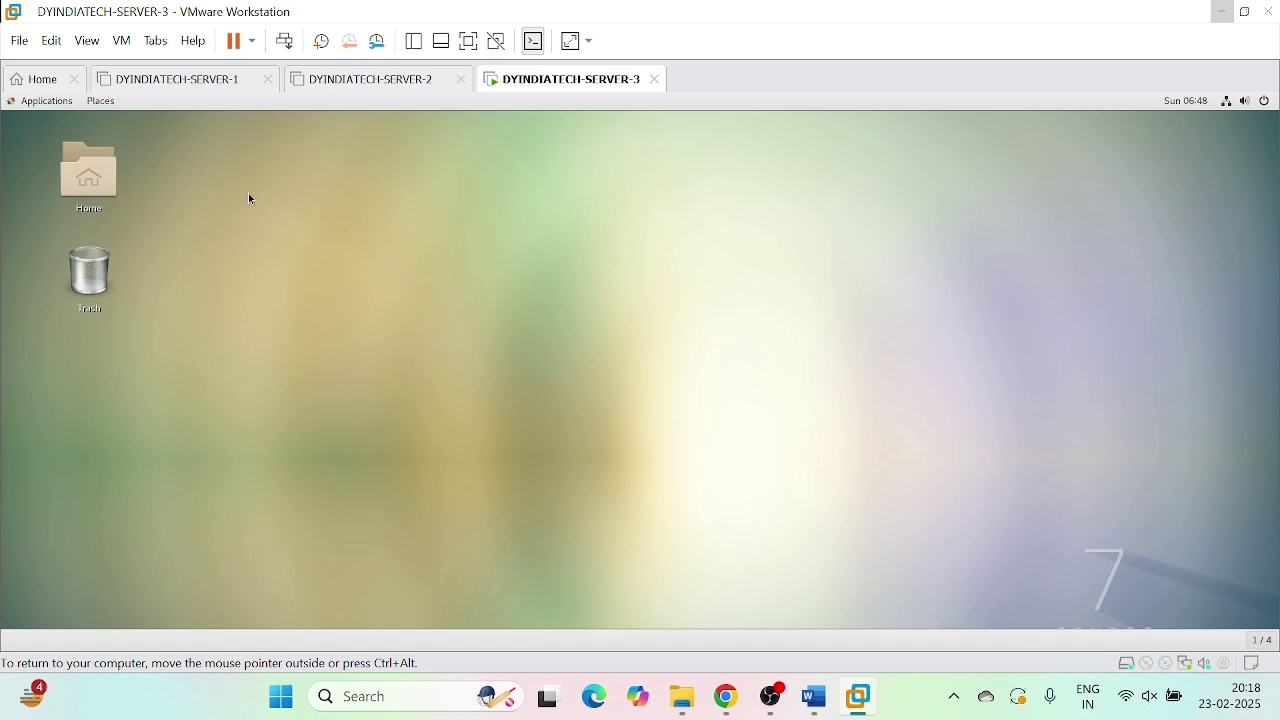
right_click(248, 198)
click(248, 198)
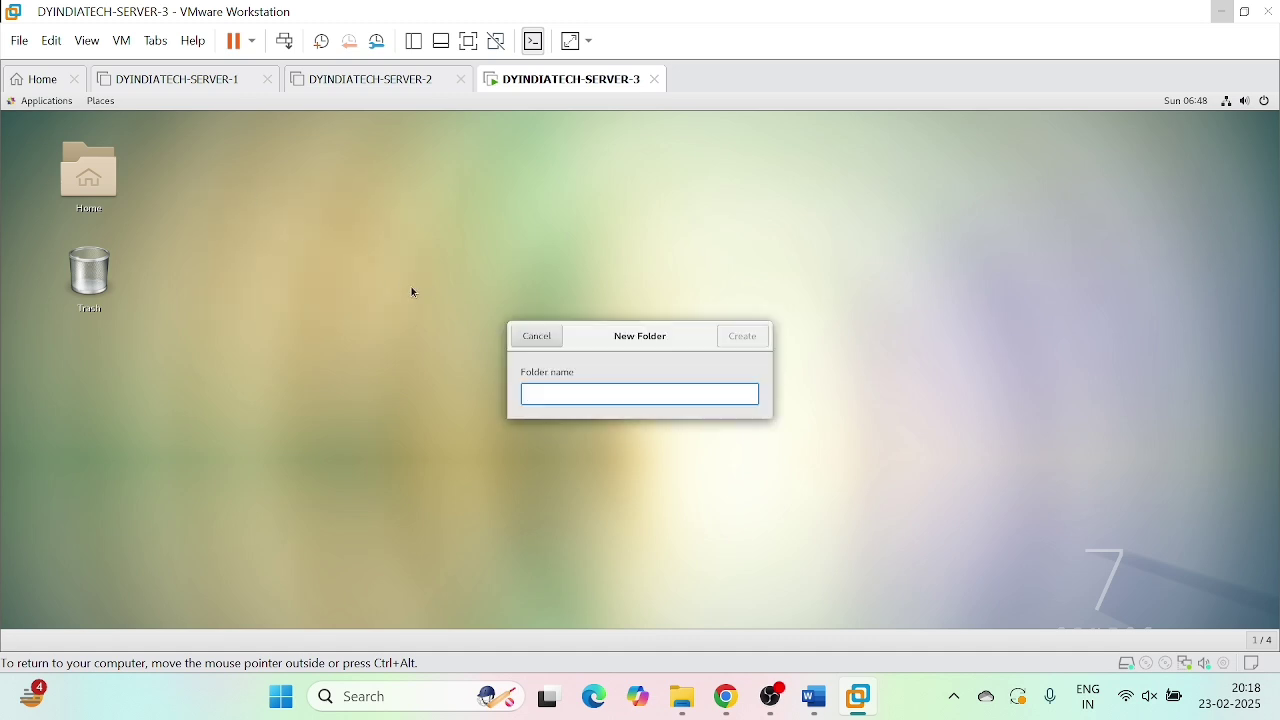
click(535, 336)
Open a terminal from the CentOS desktop and maximize its window.
right_click(304, 193)
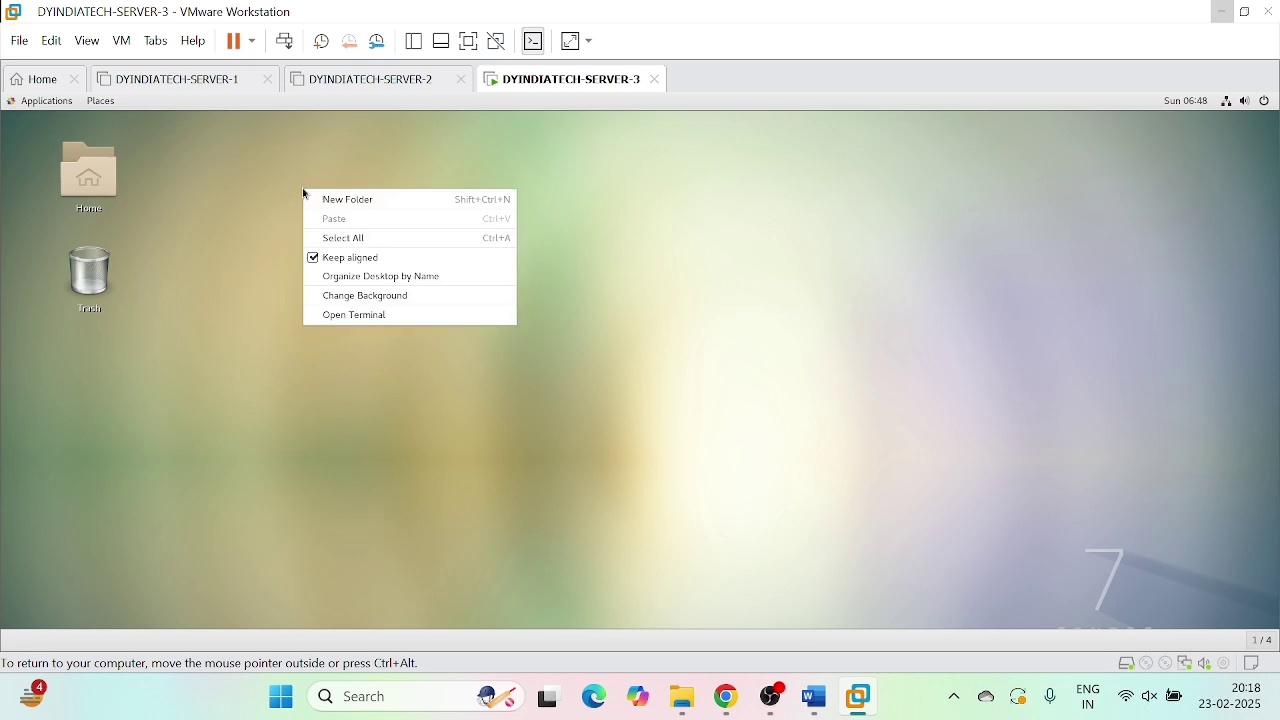
click(384, 318)
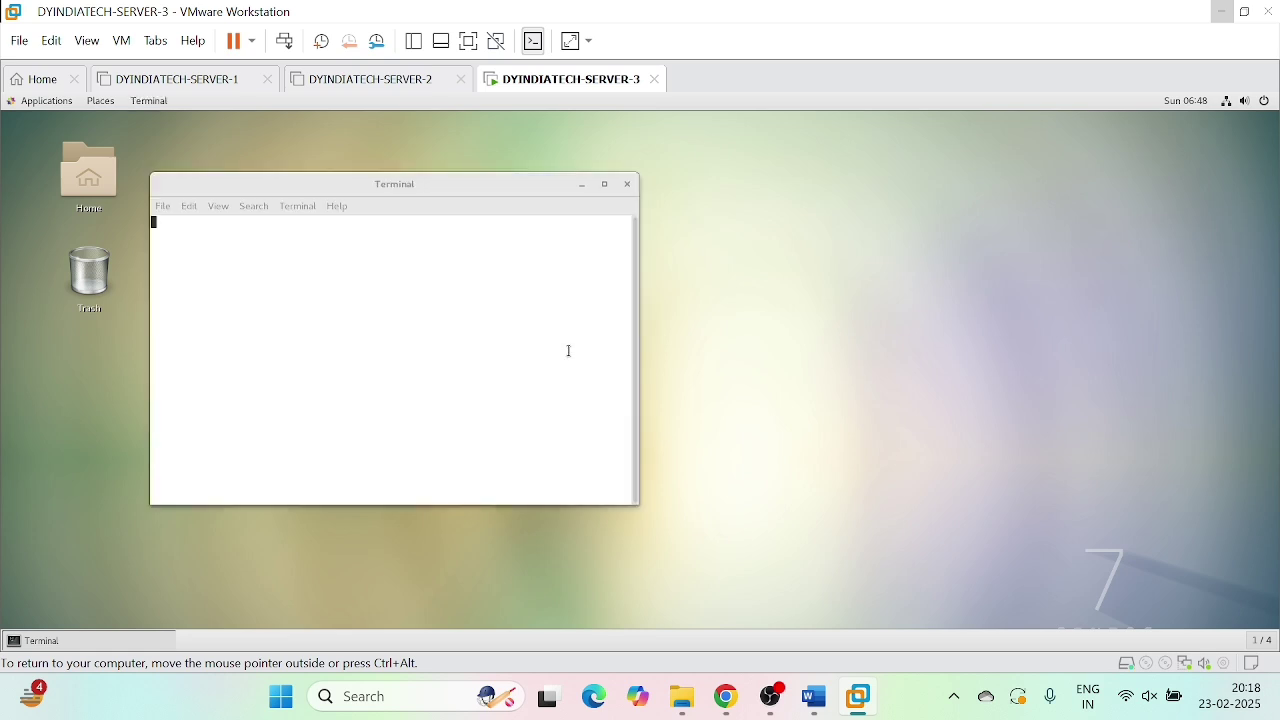
click(604, 184)
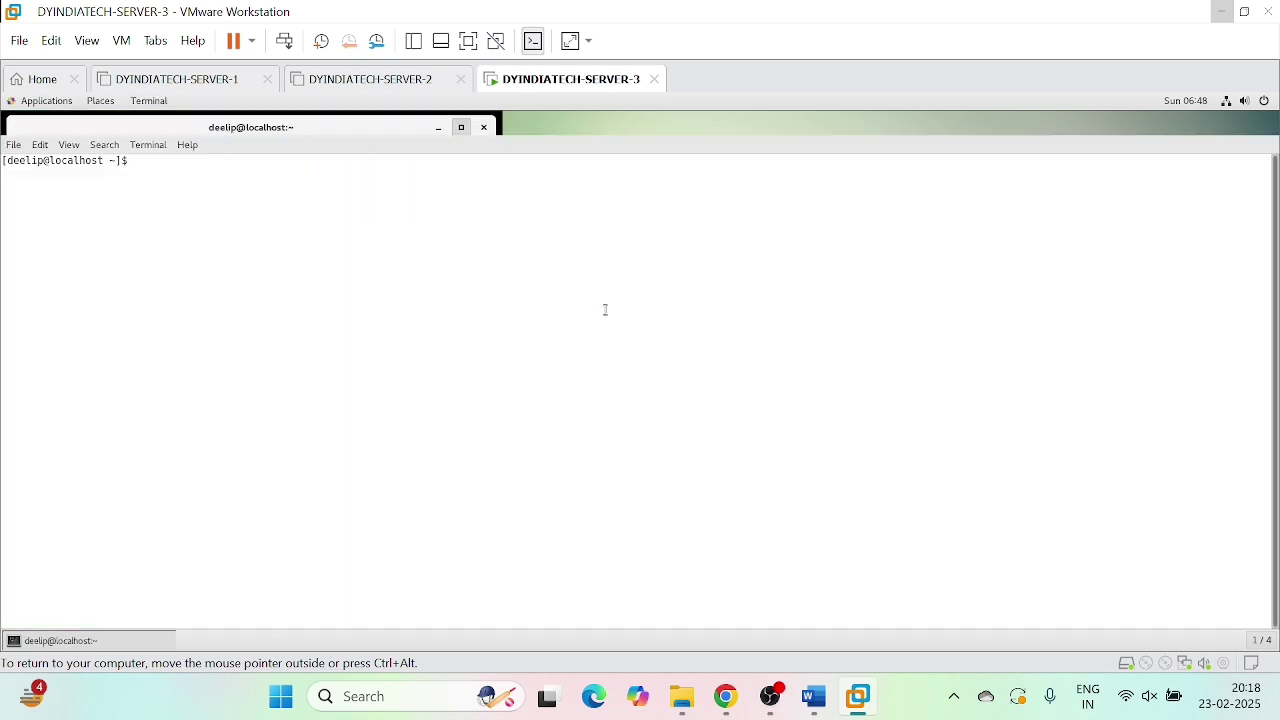
Check the disk usage with df -h and the network routes and IP address with ip r in the terminal.
text(df -h)
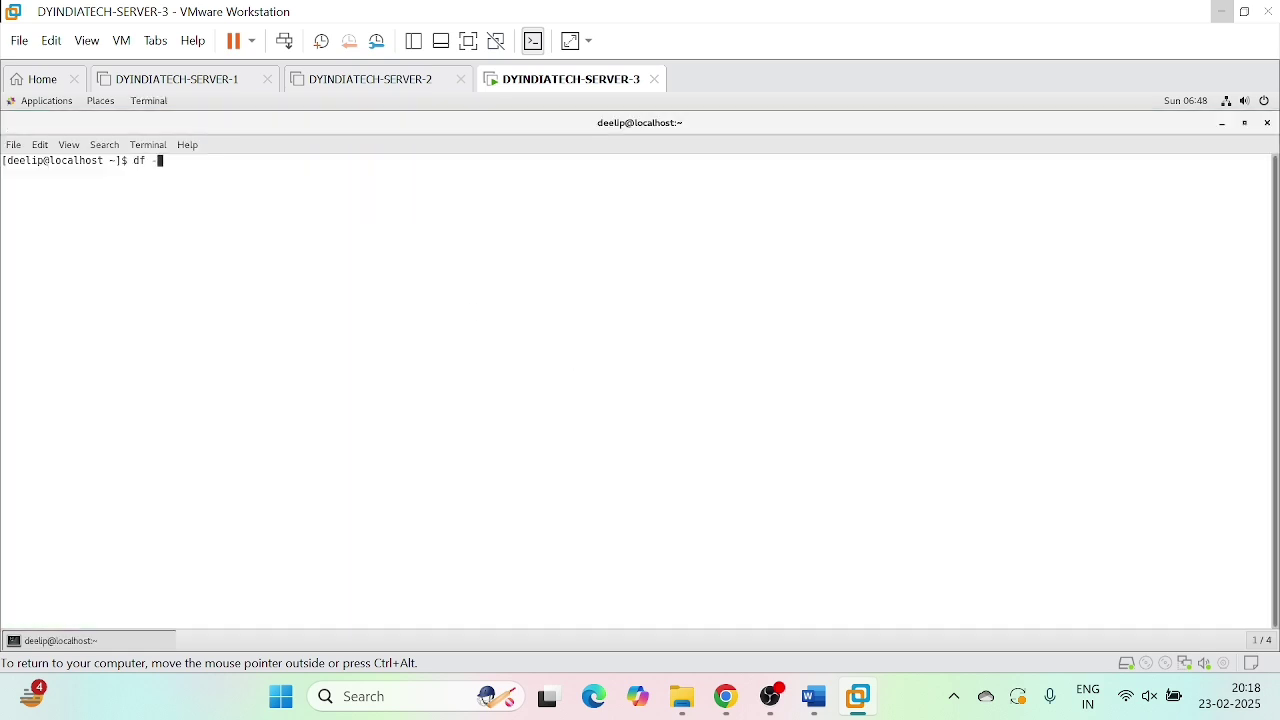
key(Return)
text(ip r)
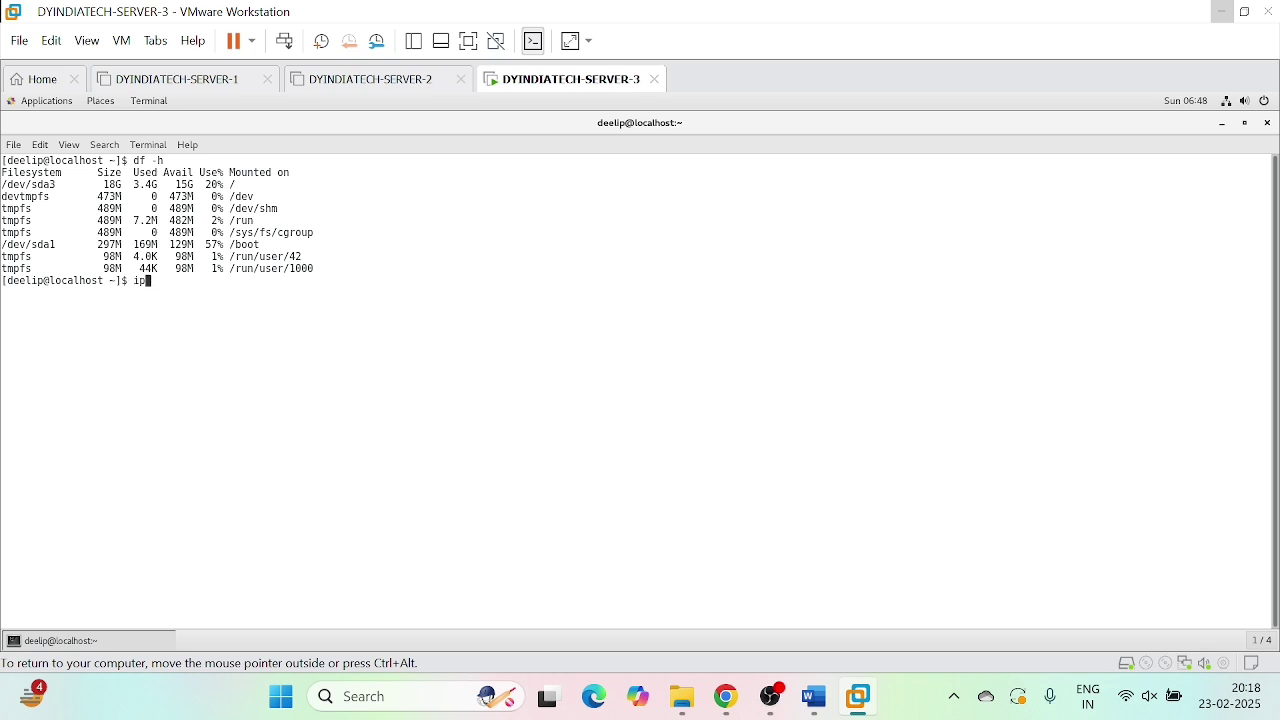
key(Return)
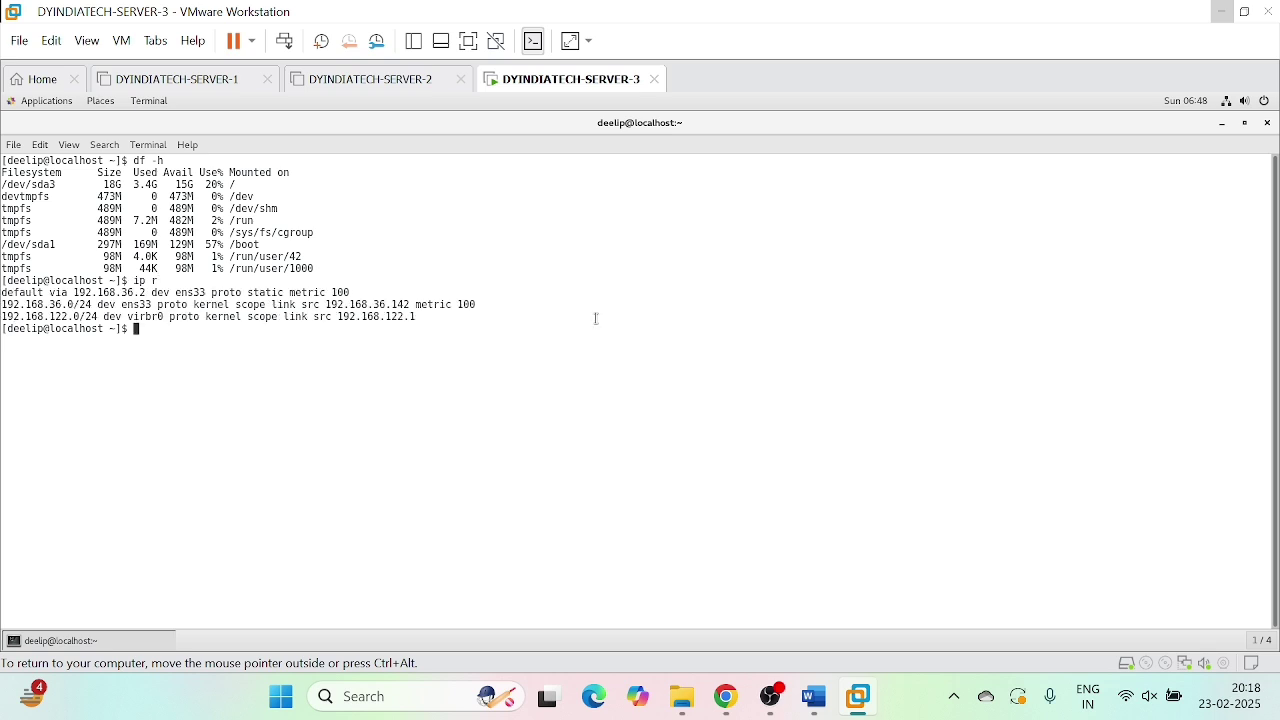
double_click(373, 303)
click(530, 420)
Clear the terminal and check the file system disk usage again with df -h.
key(ctrl+l)
key(Return)
key(Return)
key(Return)
key(Return)
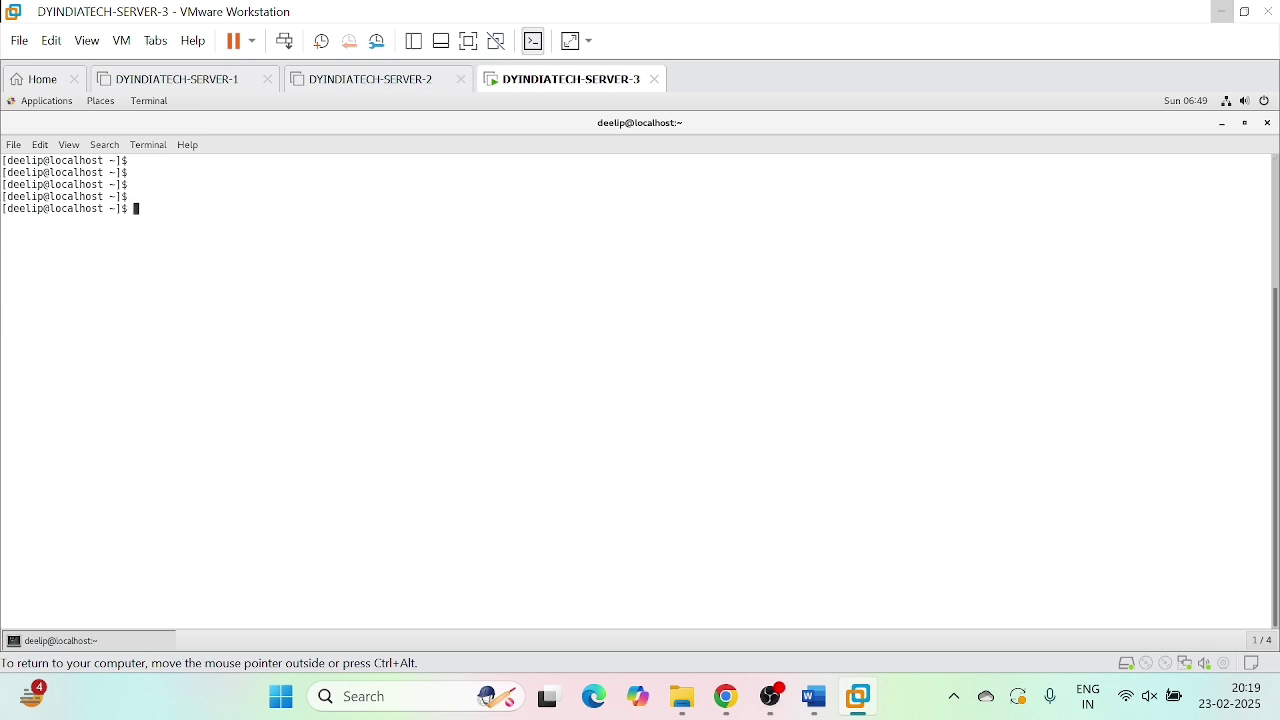
text(df -h)
key(Return)
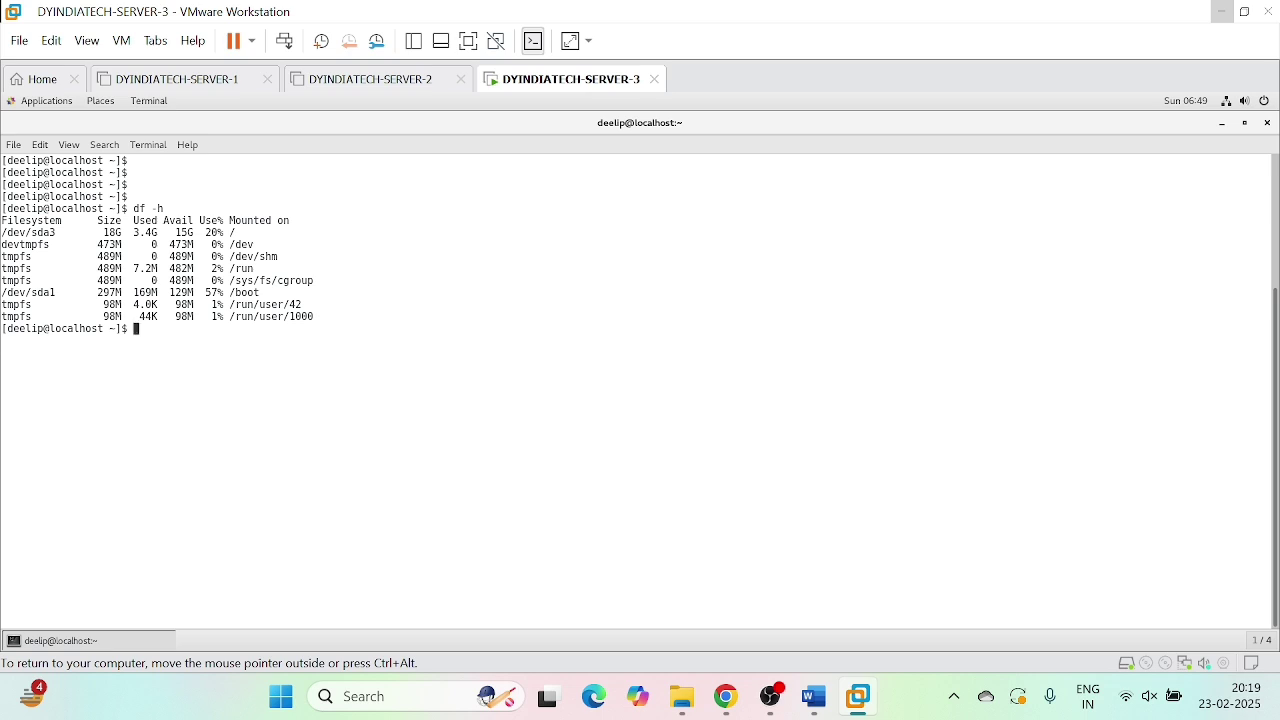
key(Return)
key(Return)
key(Return)
key(Return)
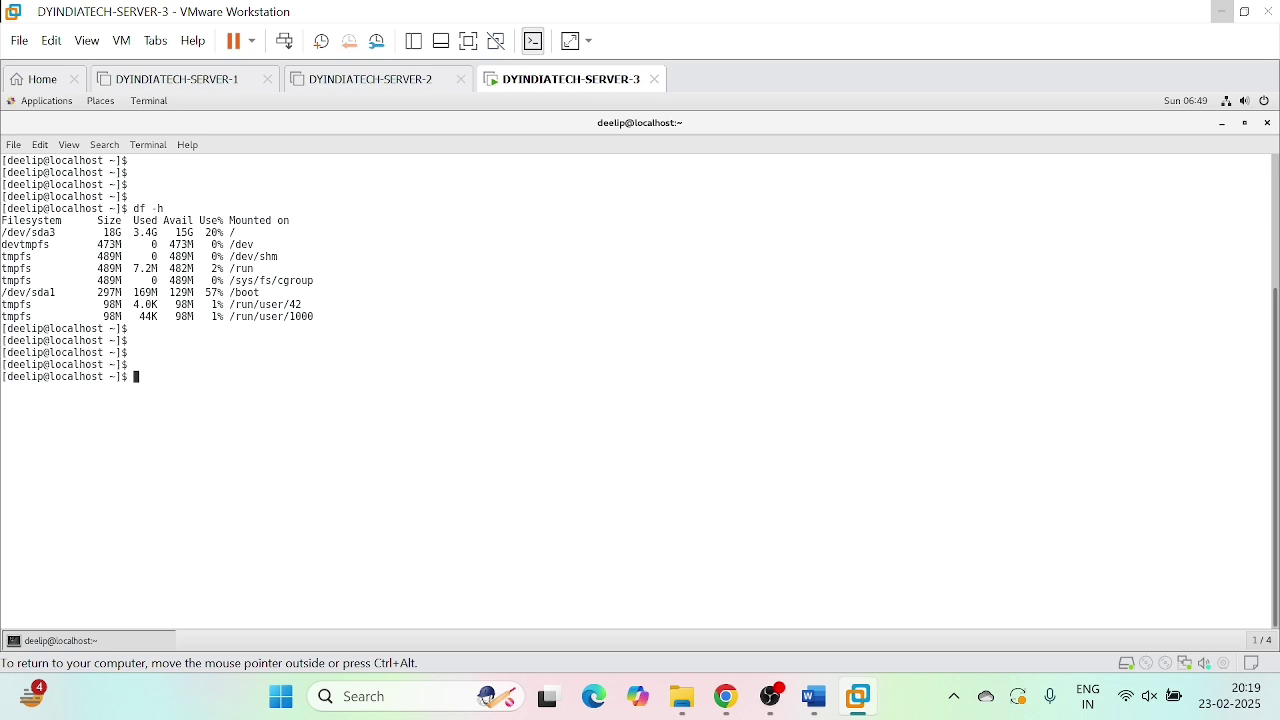
Clear the terminal and show the logged-in users and system load with w.
key(ctrl+l)
key(Return)
key(Return)
key(Return)
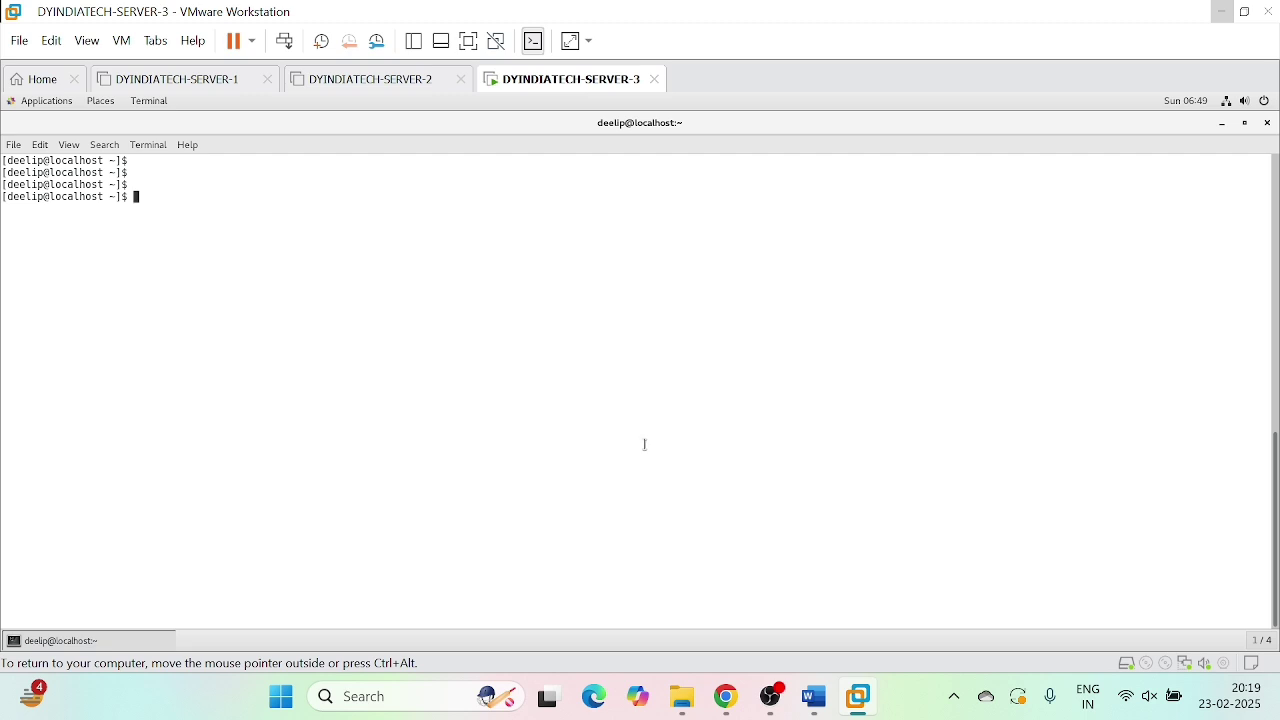
text(w)
key(Return)
Display the installed CentOS version by running cat /etc/redhat-release.
text(cat )
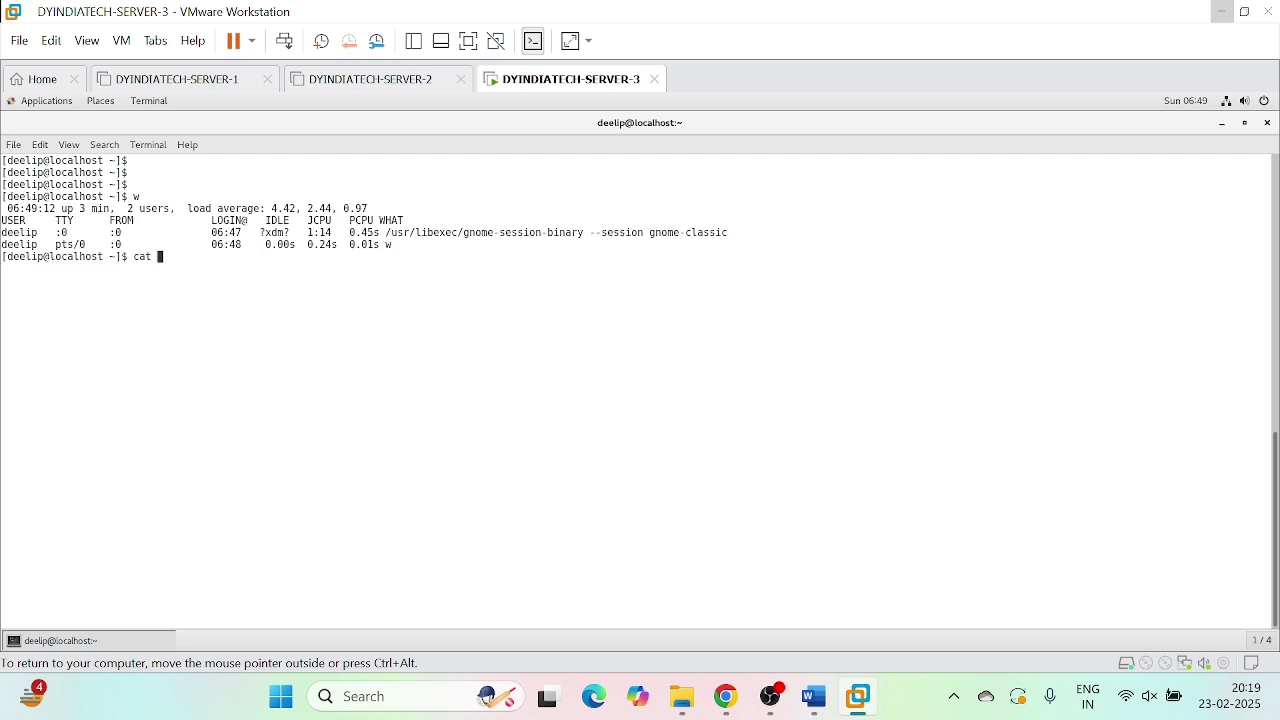
text(/etc/red)
key(Tab)
key(Return)
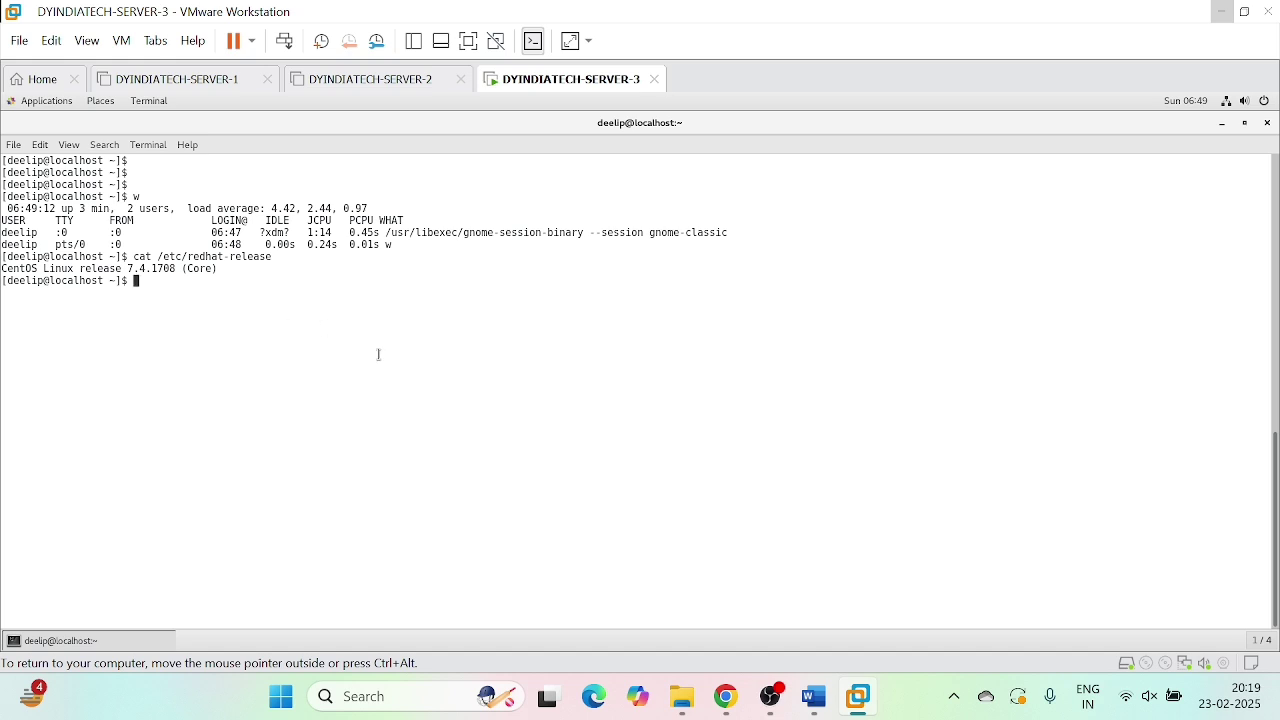
Clear the terminal output, leaving only empty prompts.
key(ctrl+l)
key(Return)
key(Return)
key(Return)
key(Return)
key(Return)
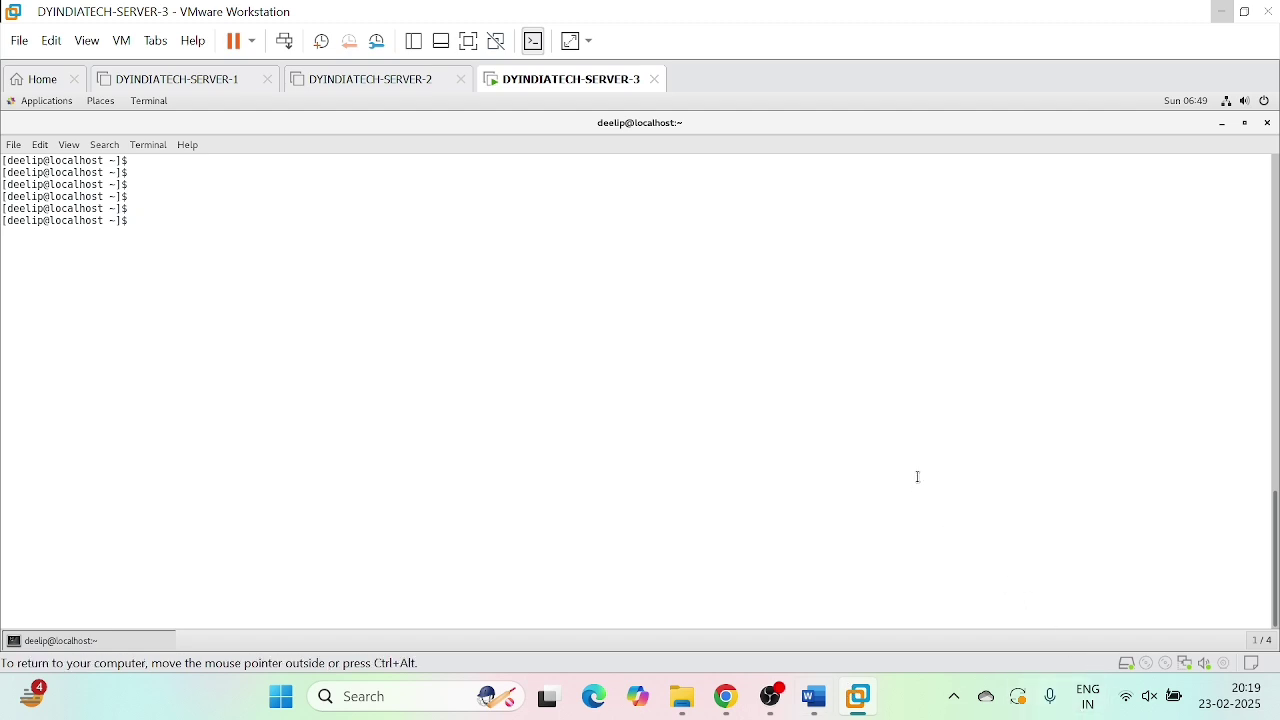
mouse_move(847, 714)
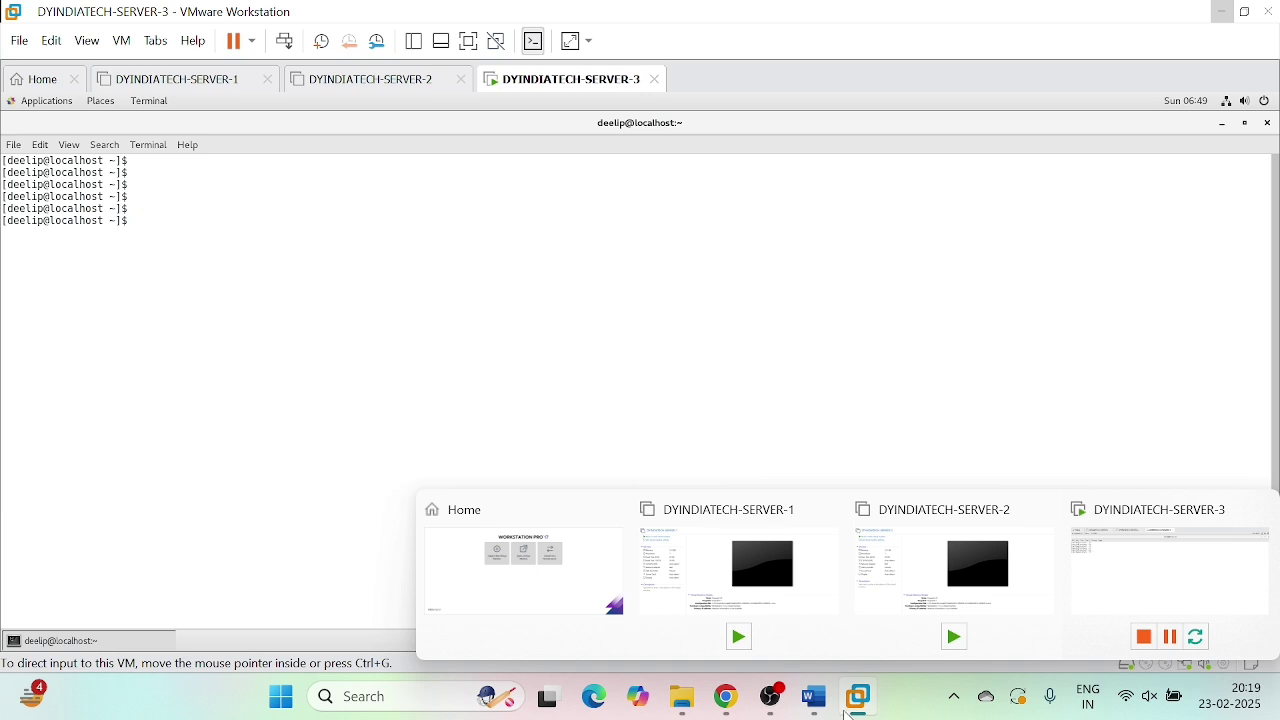
click(775, 697)
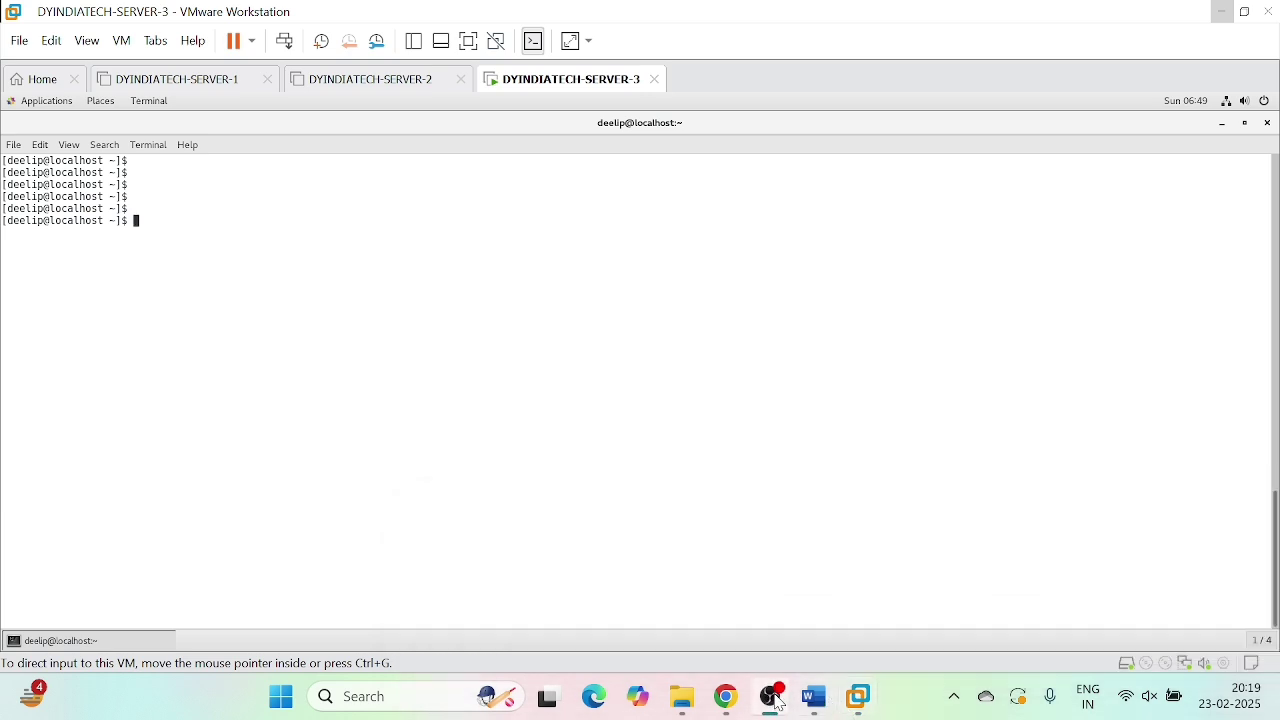